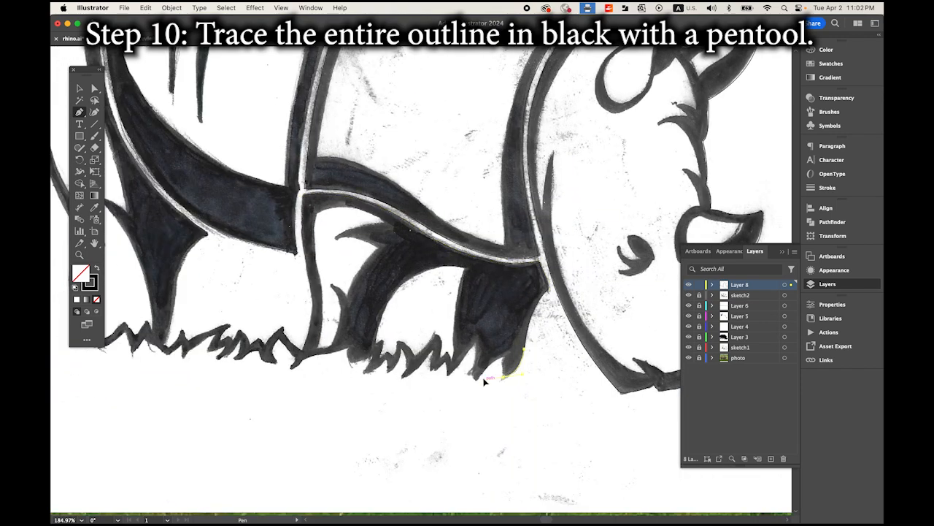
Step: Trace the remaining rhino outline with the Pen tool and turn the traced body sections into black-filled shapes without a stroke
left_click(476, 378)
left_click(474, 341)
left_click(435, 344)
left_click(402, 377)
left_click(400, 348)
left_click(376, 353)
left_click(351, 343)
left_click(292, 371)
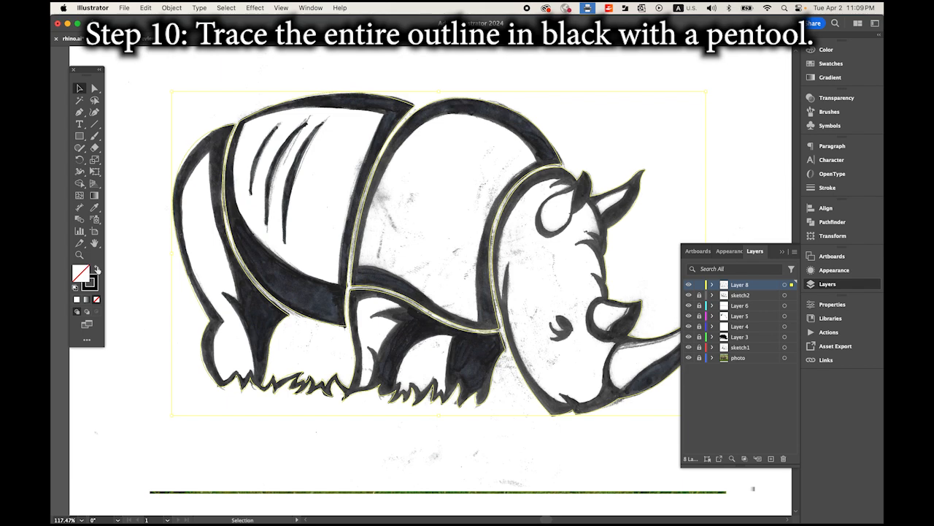
left_click(97, 269)
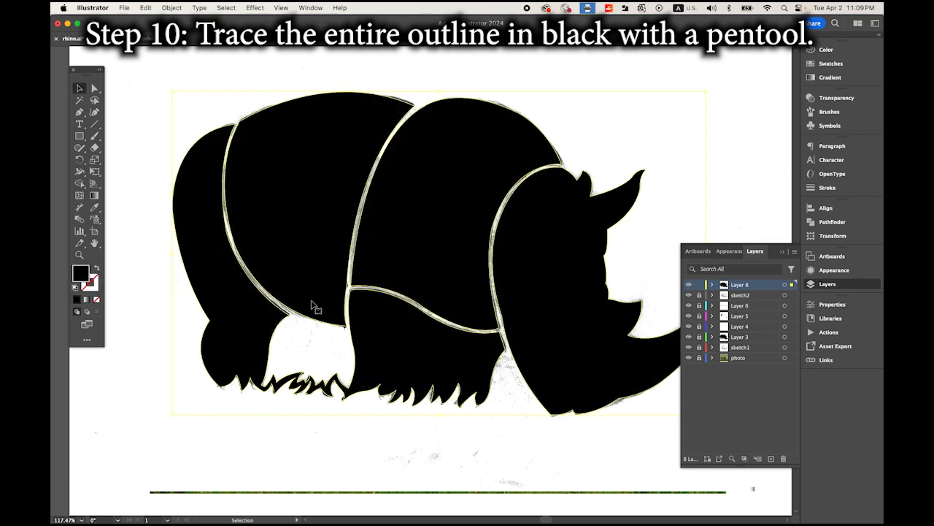
Step: Trace the white areas of the head and ear with the Pen tool on a new layer
left_click(705, 144)
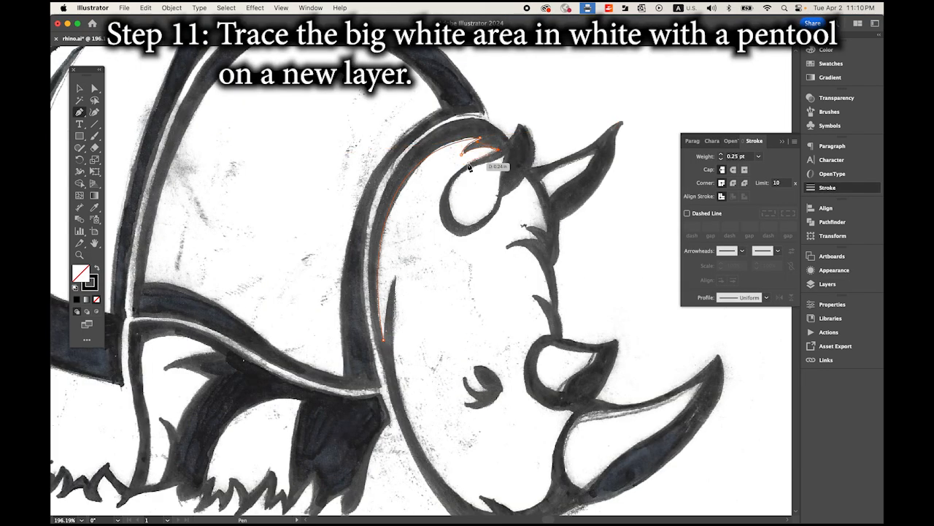
left_click(469, 165)
left_click(448, 230)
left_click(505, 249)
left_click(531, 295)
left_click(527, 390)
scroll(573, 413, "down", 3)
left_click(498, 410)
left_click(424, 329)
left_click(412, 193)
left_click(401, 254)
left_click(466, 144)
Step: Trace the white areas inside the small horn and the large horn with the Pen tool
scroll(511, 117, "up", 3)
left_click(473, 218)
left_click(473, 364)
left_click(523, 373)
left_click(486, 415)
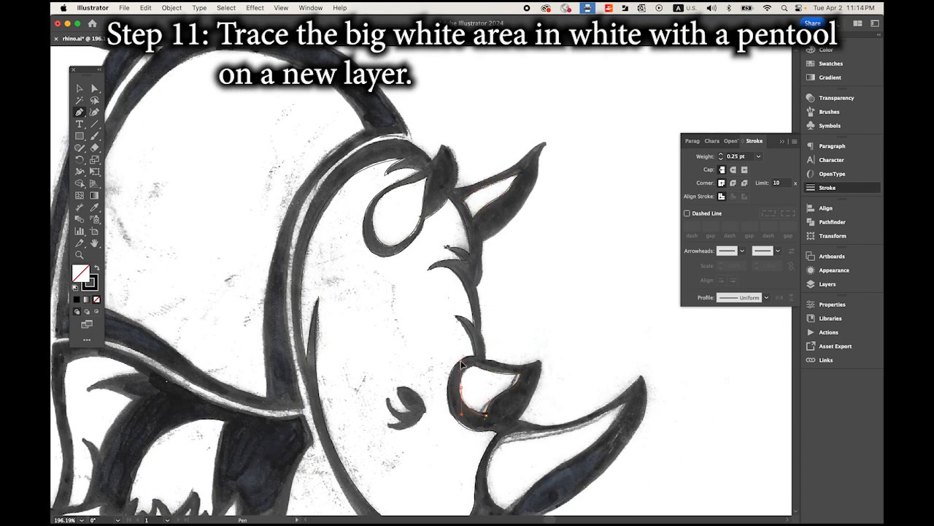
left_click(461, 393)
scroll(503, 365, "down", 4)
left_click(617, 240)
Step: Trace the large white shoulder area along the neck band and its lower curved edge
scroll(504, 329, "left", 5)
left_click_drag(417, 296, 452, 490)
scroll(416, 321, "up", 2)
left_click(326, 300)
left_click_drag(219, 255, 172, 263)
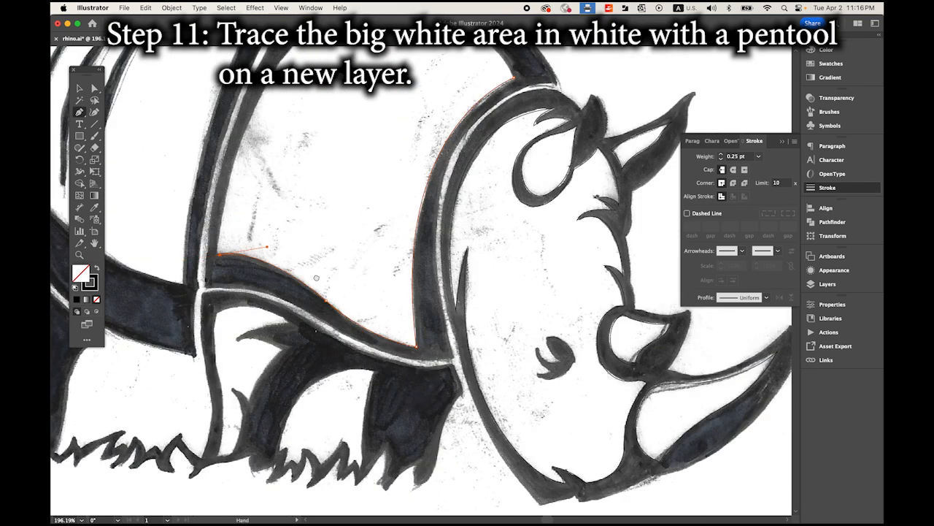
Step: Trace the white areas of both front legs down to the jagged grass edge
scroll(292, 292, "down", 3)
left_click(314, 236)
left_click(268, 296)
left_click(271, 369)
left_click(409, 279)
left_click(319, 376)
left_click(357, 375)
left_click(398, 355)
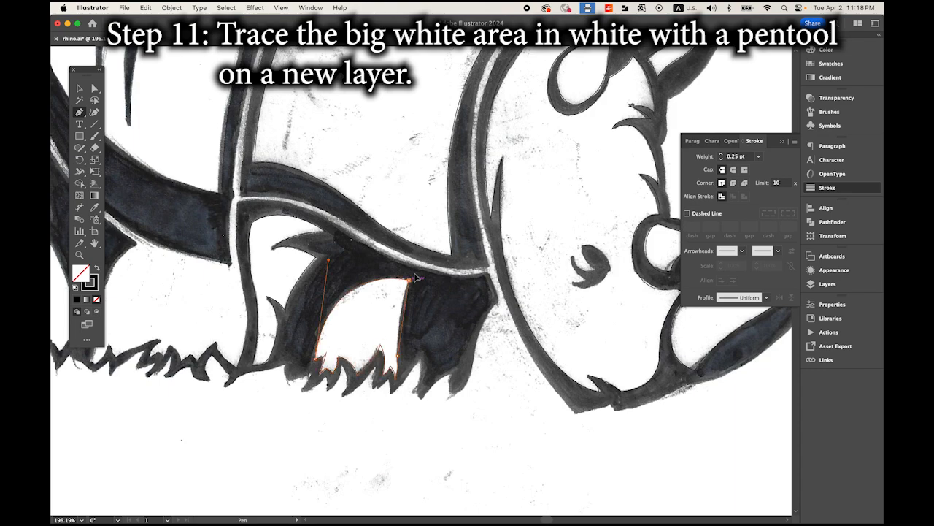
Step: Trace the white areas of the hindquarters, hind foot and midsection, and fill the traced areas with white
scroll(400, 360, "left", 5)
left_click_drag(436, 352, 431, 429)
scroll(431, 328, "up", 3)
left_click(283, 169)
scroll(329, 292, "down", 4)
left_click(319, 289)
left_click(299, 438)
left_click_drag(298, 341, 333, 302)
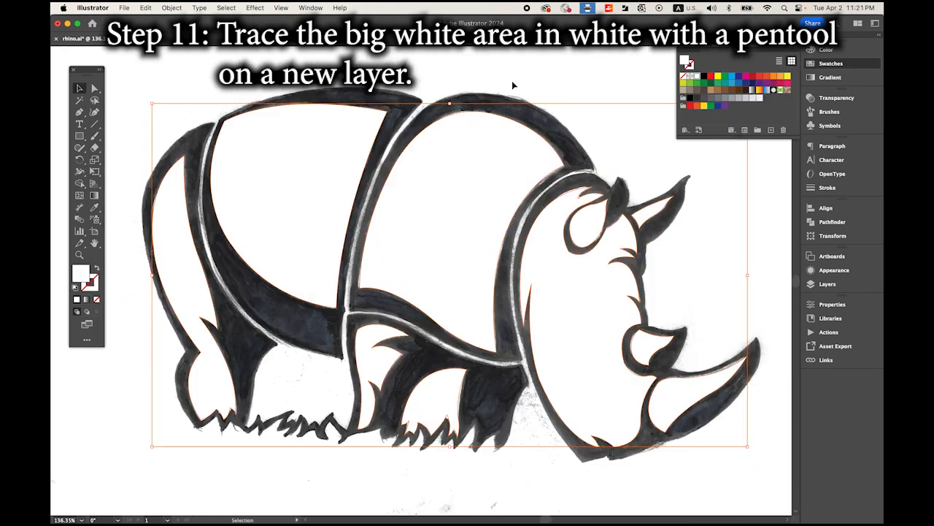
left_click(519, 76)
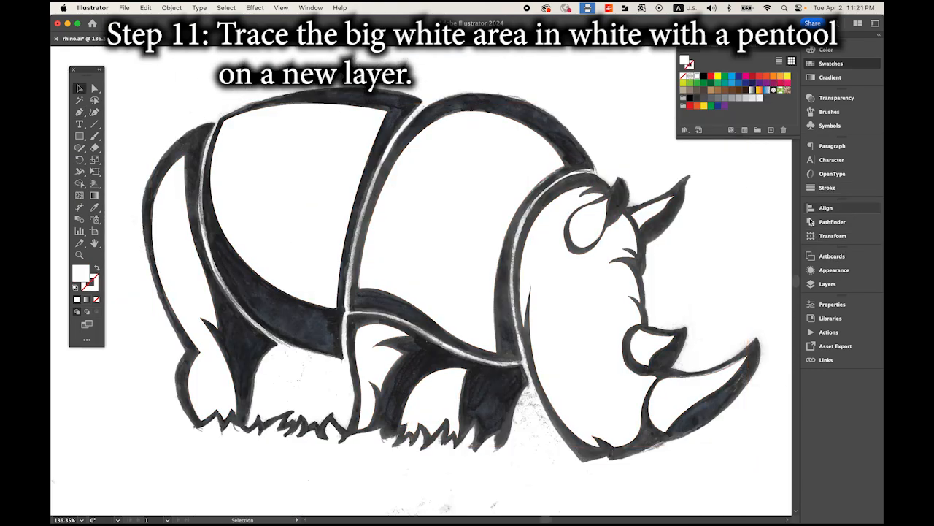
Step: Show Layer 8 and hide the sketch2 and photo layers to check the black-and-white tracing
left_click(813, 284)
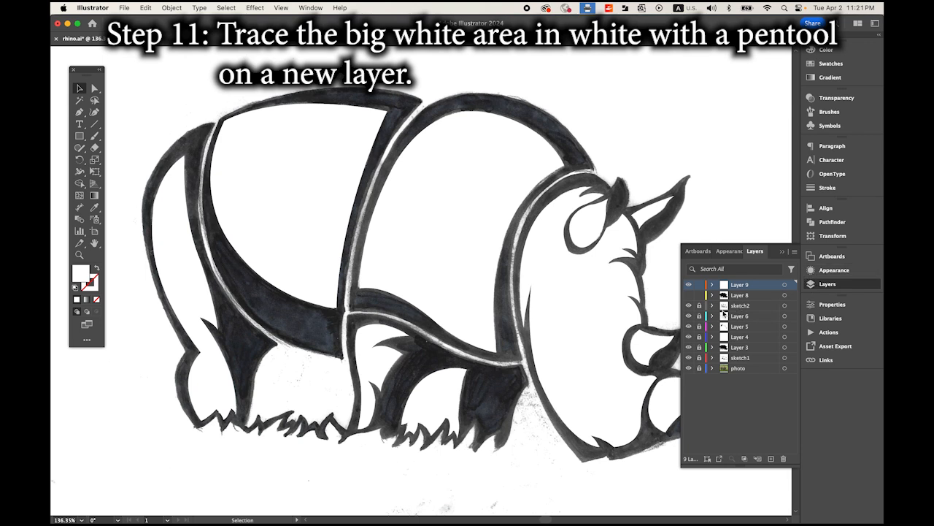
left_click(688, 296)
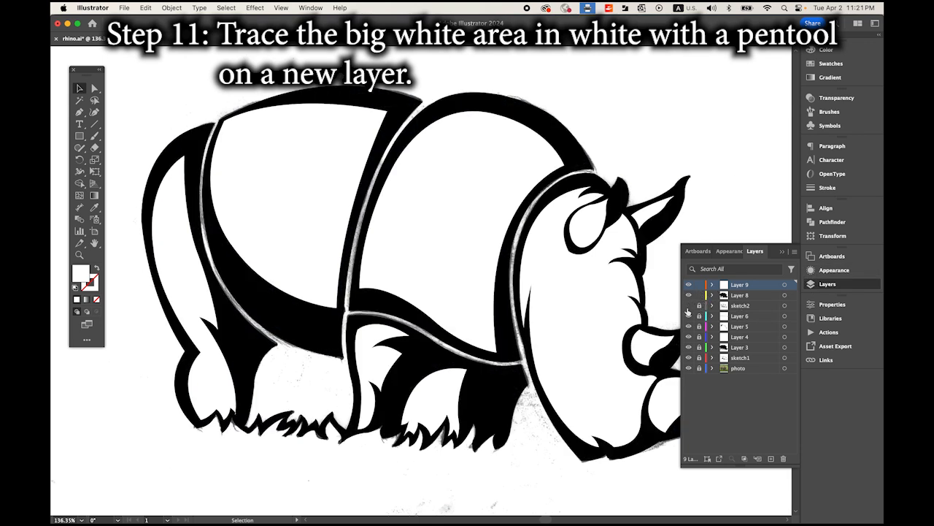
left_click(689, 368)
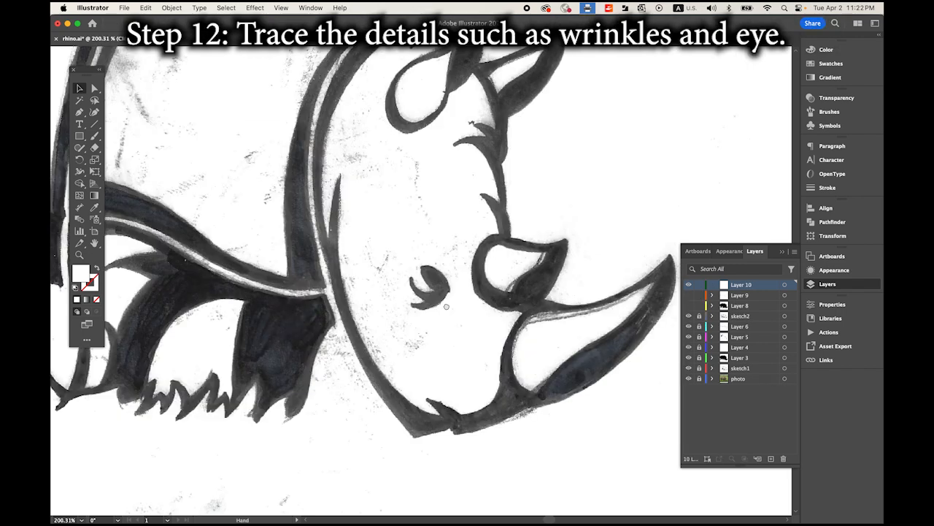
Step: Trace the eye on Layer 10 with the Pen tool, following its curved lash shapes
scroll(172, 175, "down", 2)
left_click(79, 113)
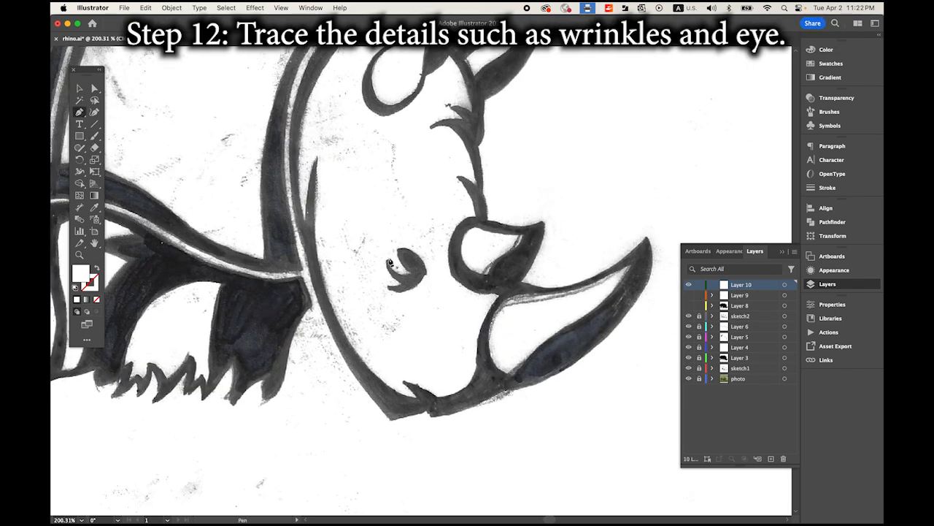
left_click(399, 250)
left_click_drag(426, 271, 426, 295)
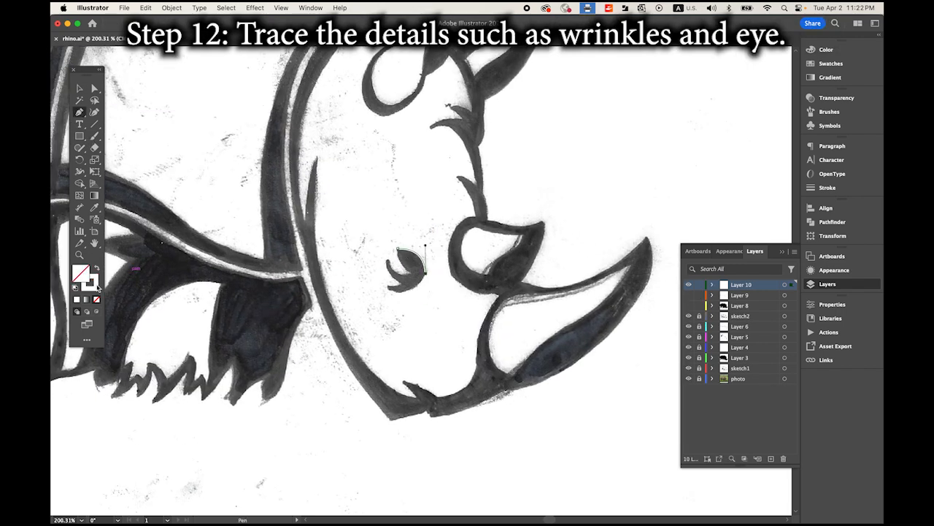
left_click(96, 268)
left_click(827, 188)
left_click(388, 289)
left_click_drag(387, 259, 387, 230)
left_click_drag(416, 273, 441, 268)
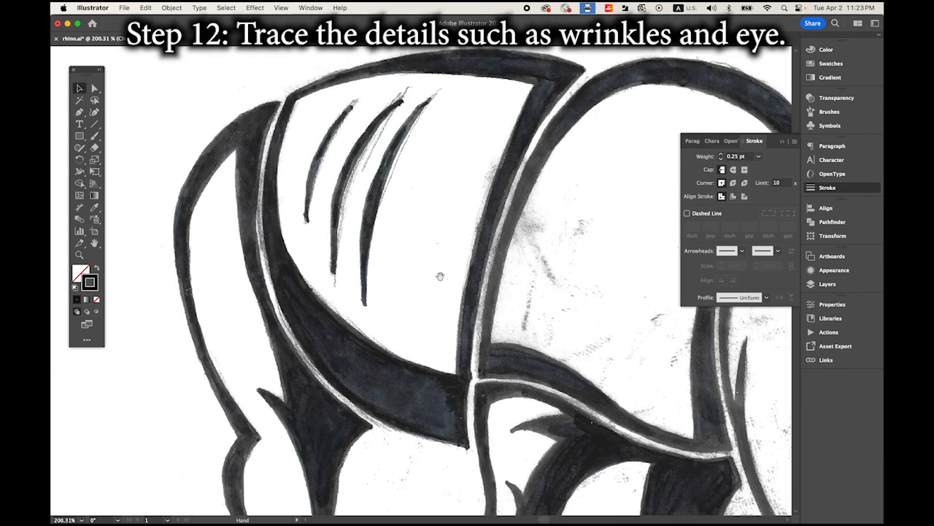
Step: Trace the wrinkles on the midsection and fill the traced details with black
left_click(309, 241)
left_click_drag(334, 303, 394, 168)
scroll(365, 373, "up", 2)
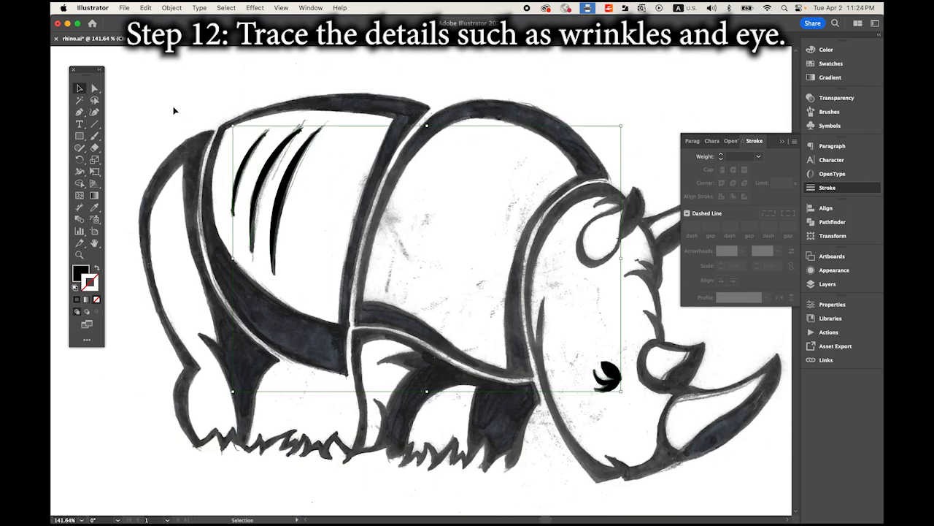
Step: Show Layer 9 and Layer 8, and hide the sketch2 and photo layers to isolate the traced artwork
left_click(811, 285)
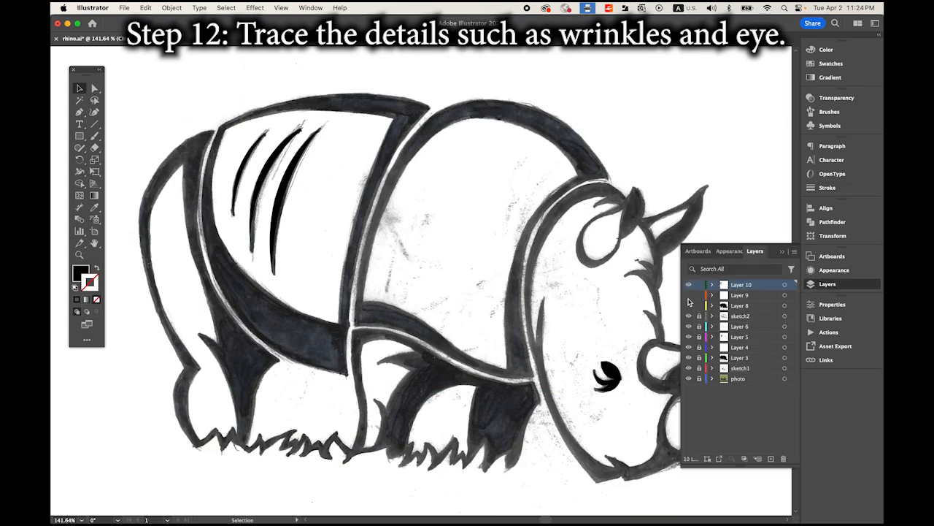
left_click(689, 295)
left_click(689, 306)
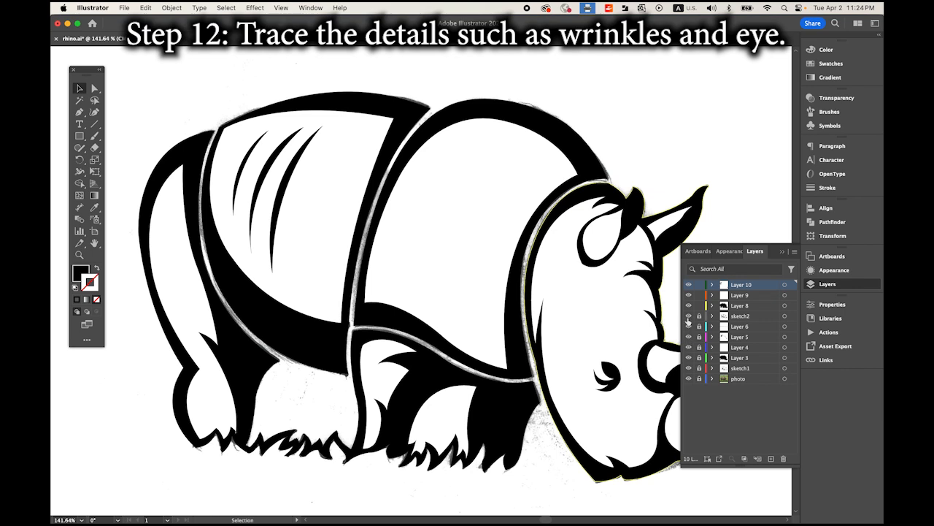
left_click(689, 316)
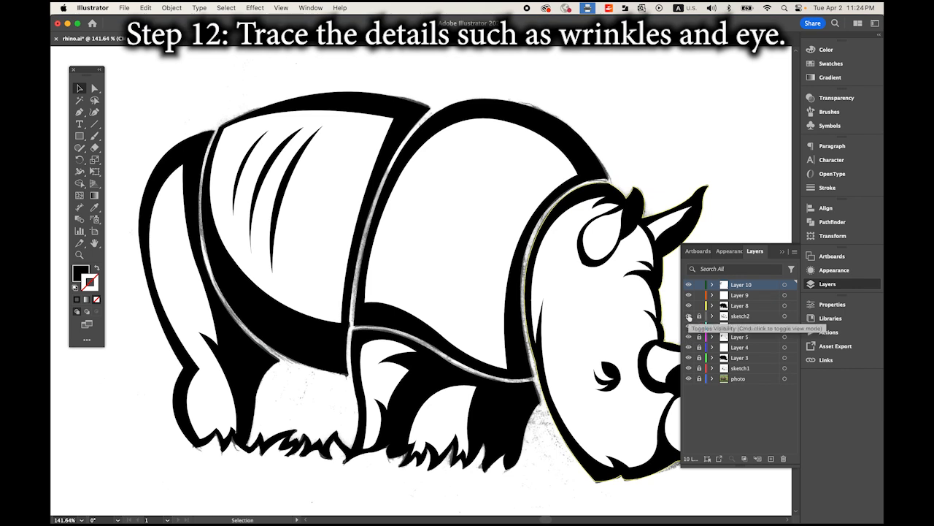
left_click(689, 379)
left_click(783, 252)
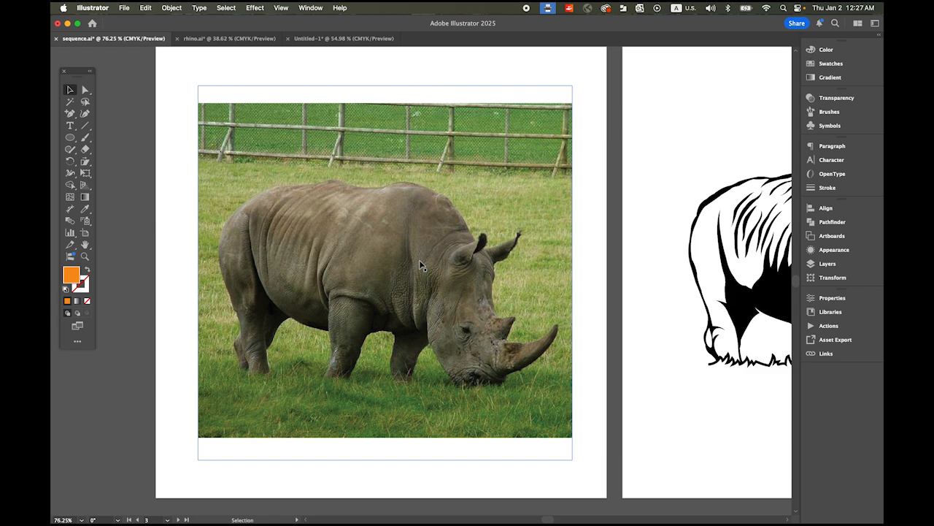
Step: Review the artboards in sequence, from the rhino photo through both line drawings to the circular RHINO logo
key("space")
left_click_drag(591, 277, 194, 286)
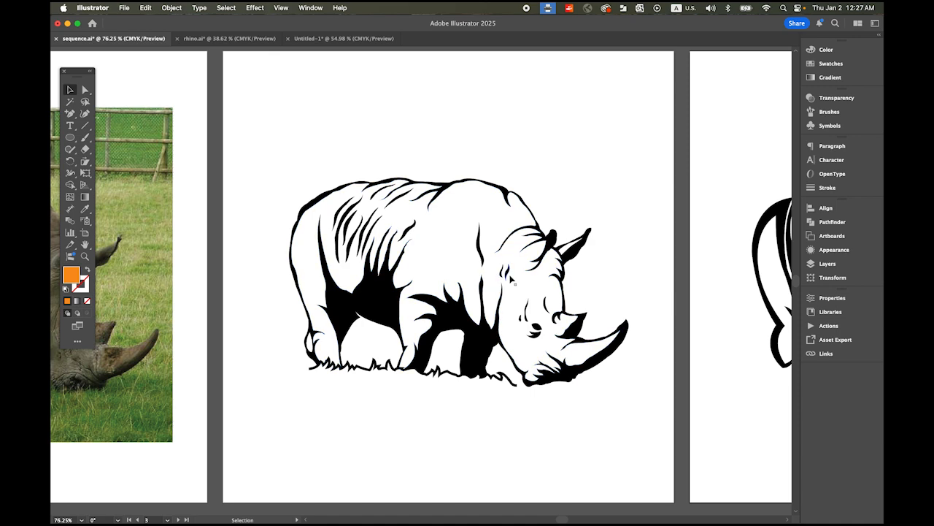
key("space")
left_click_drag(614, 315, 256, 308)
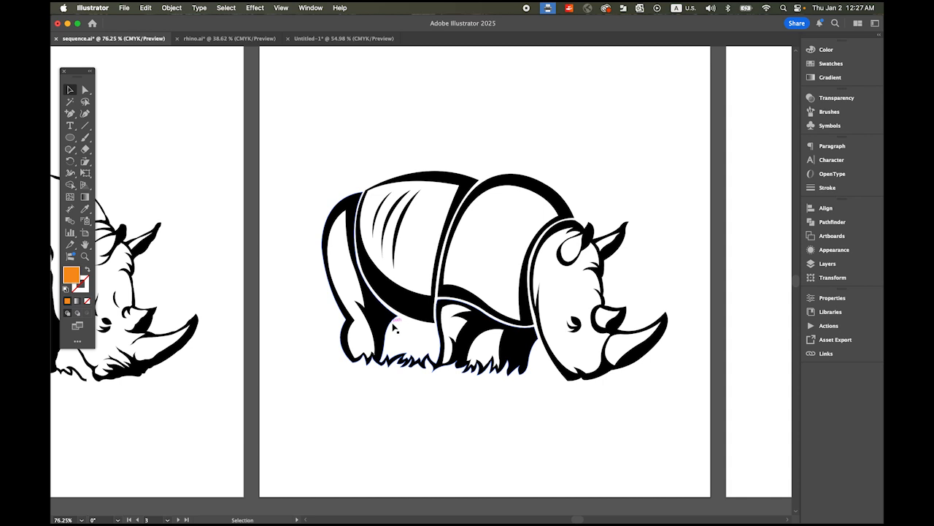
key("space")
left_click_drag(663, 346, 326, 342)
left_click(506, 310, "alt+super")
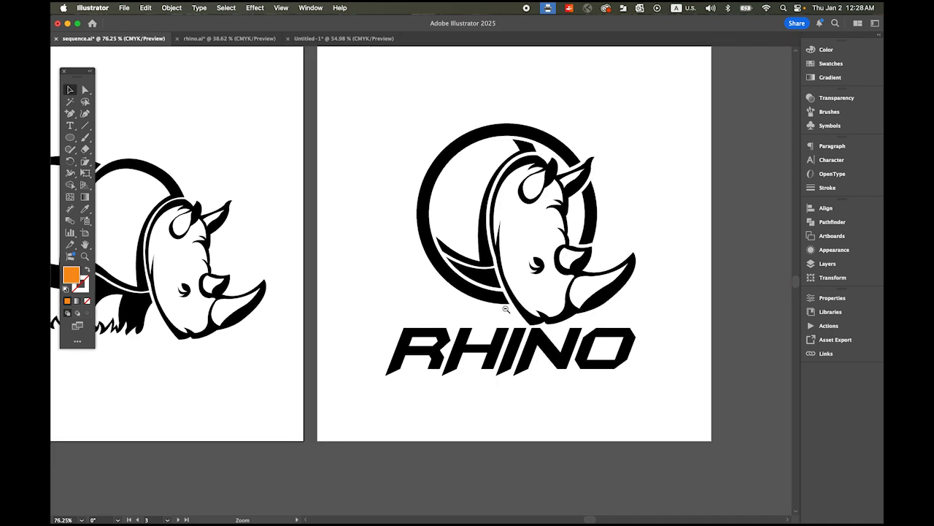
left_click_drag(374, 253, 509, 281)
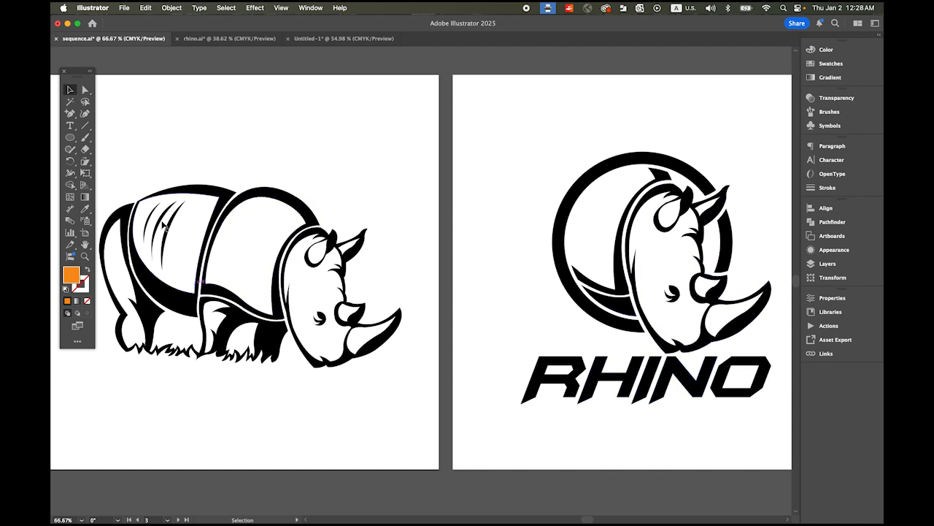
Step: Copy the simplified full-body rhino and paste it onto the empty canvas beyond the RHINO logo artboard
left_click_drag(115, 172, 406, 398)
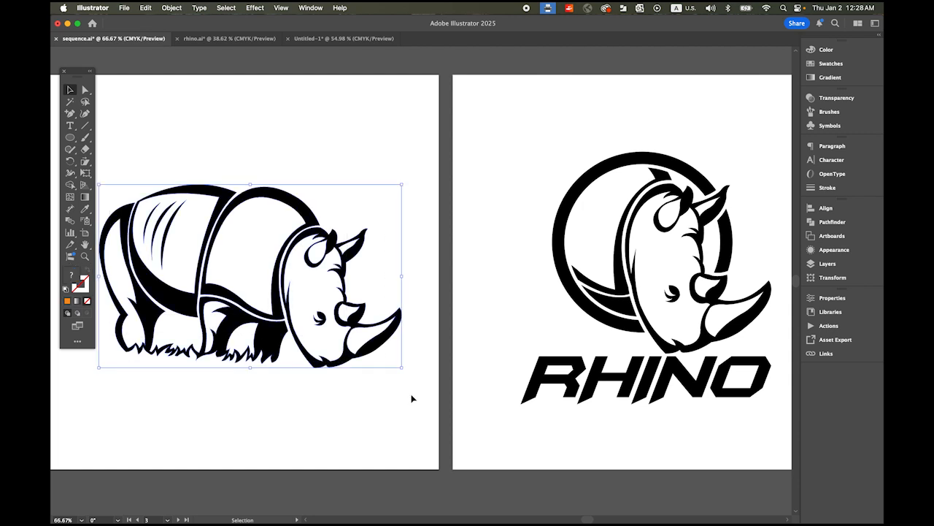
left_click_drag(474, 301, 235, 294)
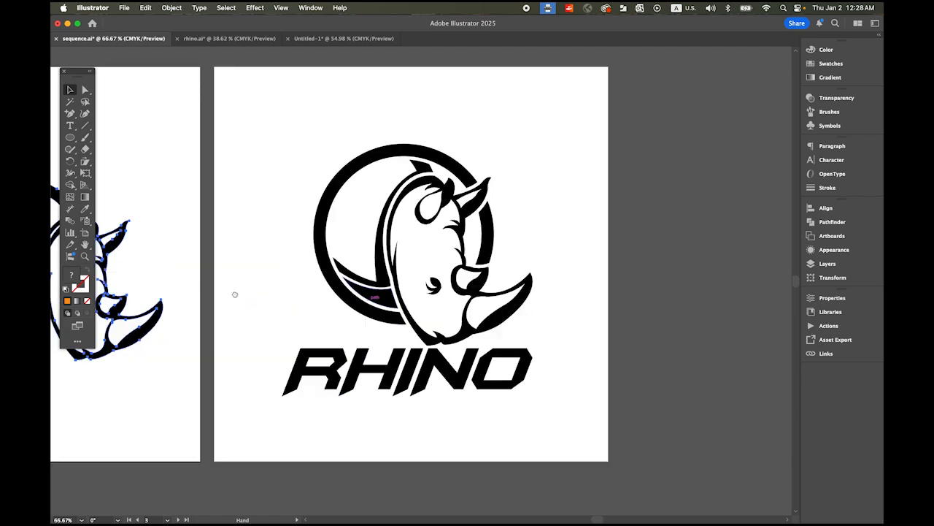
left_click_drag(485, 290, 320, 298)
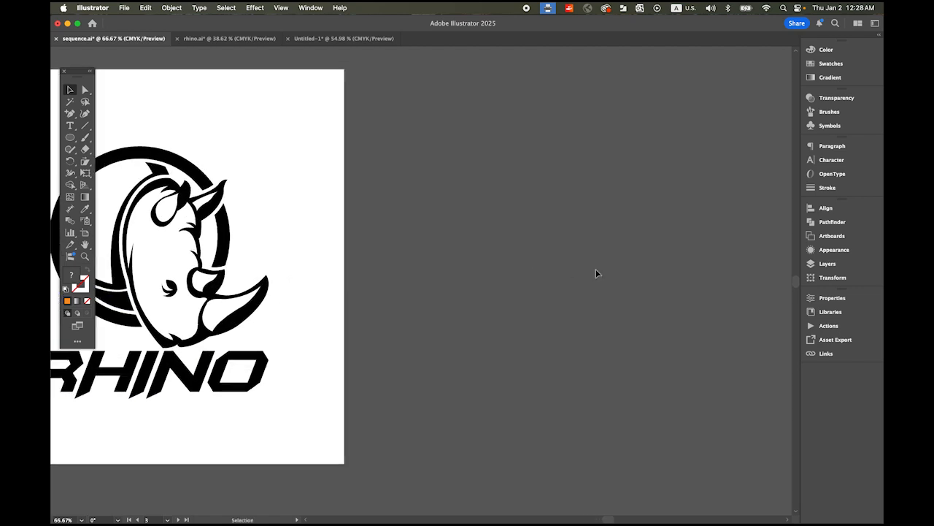
key("super+v")
left_click_drag(422, 264, 633, 244)
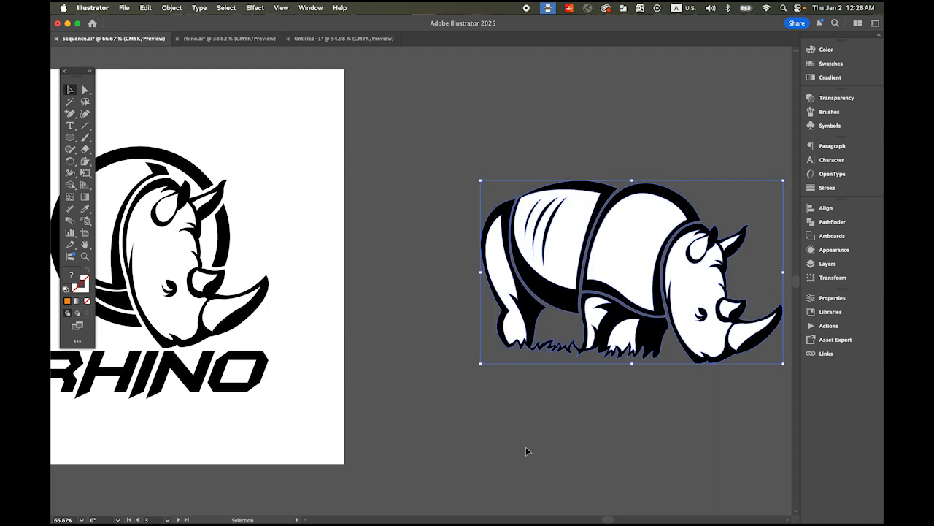
scroll(553, 434, "right", 5)
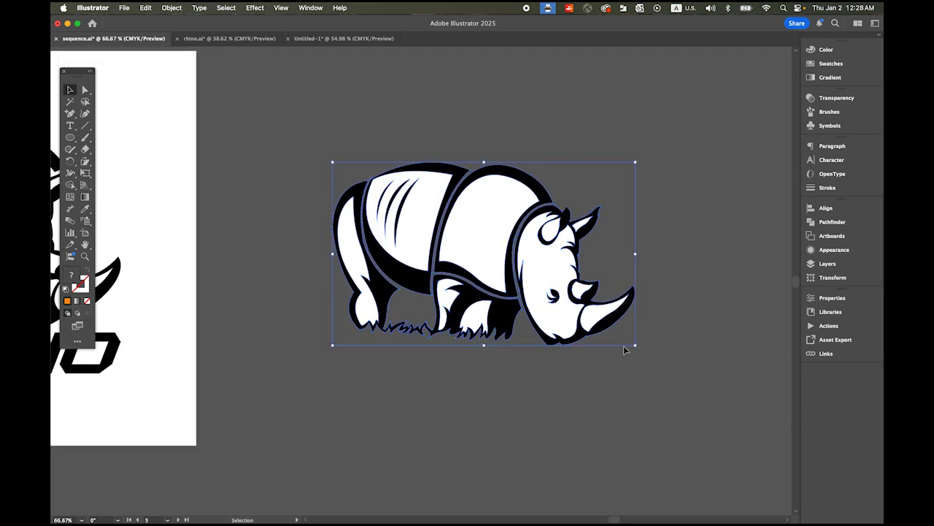
left_click_drag(463, 206, 549, 211)
left_click_drag(509, 261, 433, 254)
left_click(217, 88)
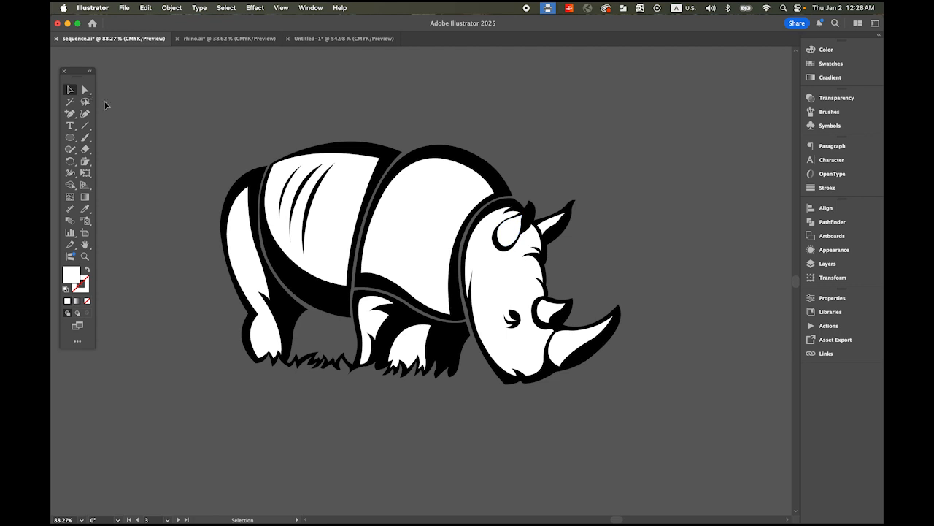
Step: Combine all white areas of the copied rhino, from ears, head and horns to body and legs, into one compound path
left_click(511, 233)
left_click(552, 227, "shift")
left_click(498, 270, "shift")
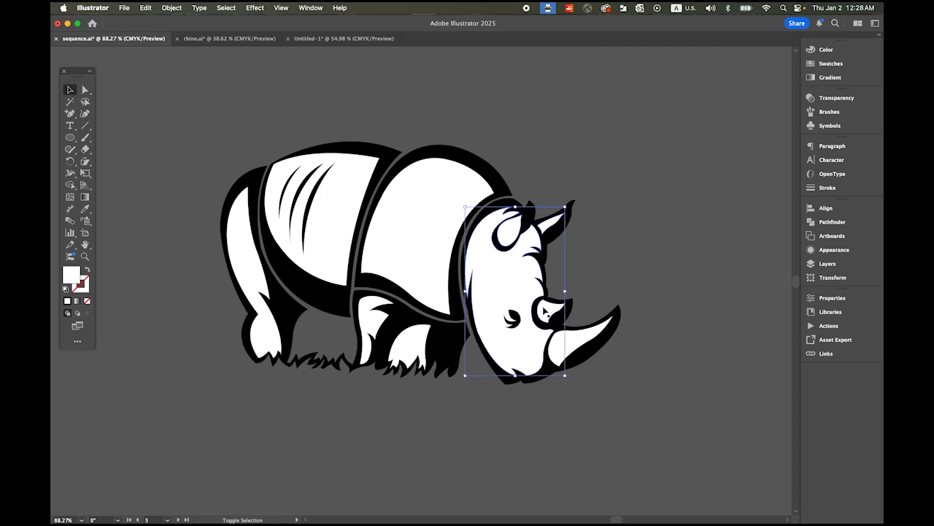
left_click(559, 336, "shift")
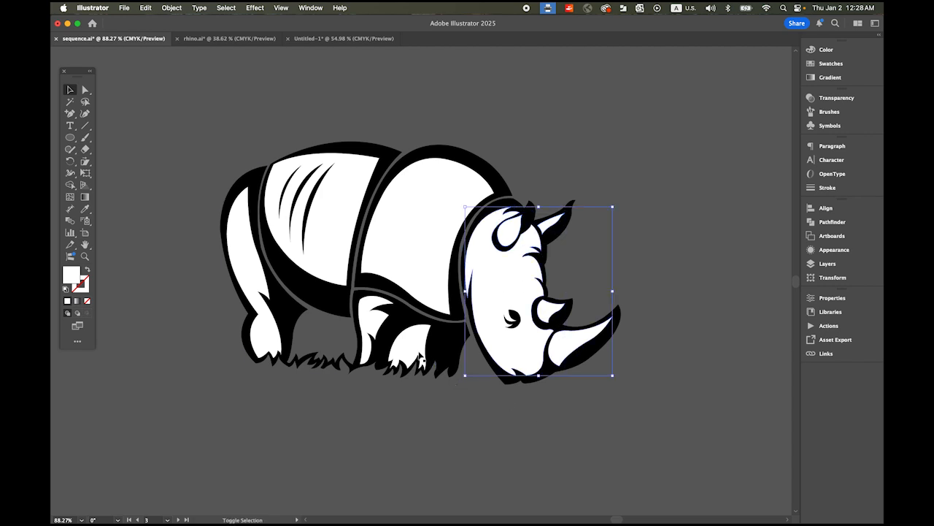
left_click(394, 250, "shift")
left_click(435, 187, "shift")
left_click(319, 208, "shift")
left_click(247, 257, "shift")
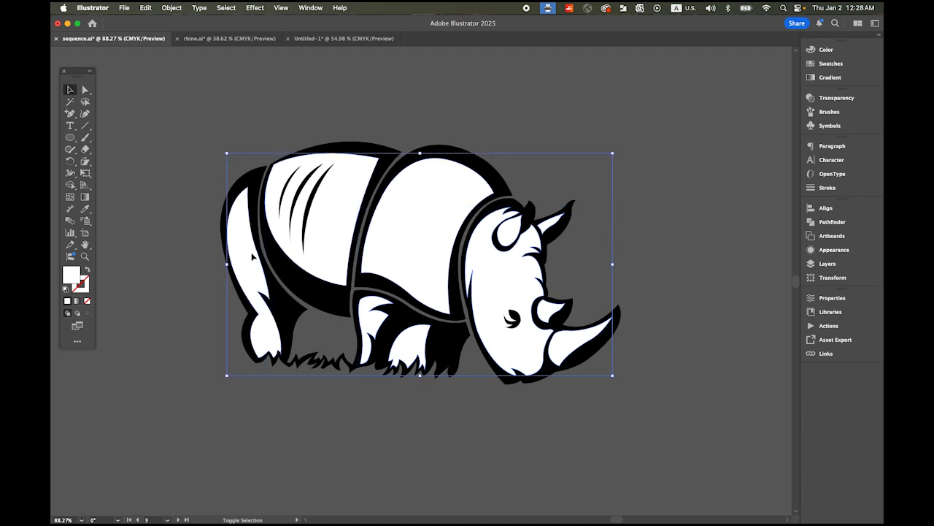
left_click(170, 7)
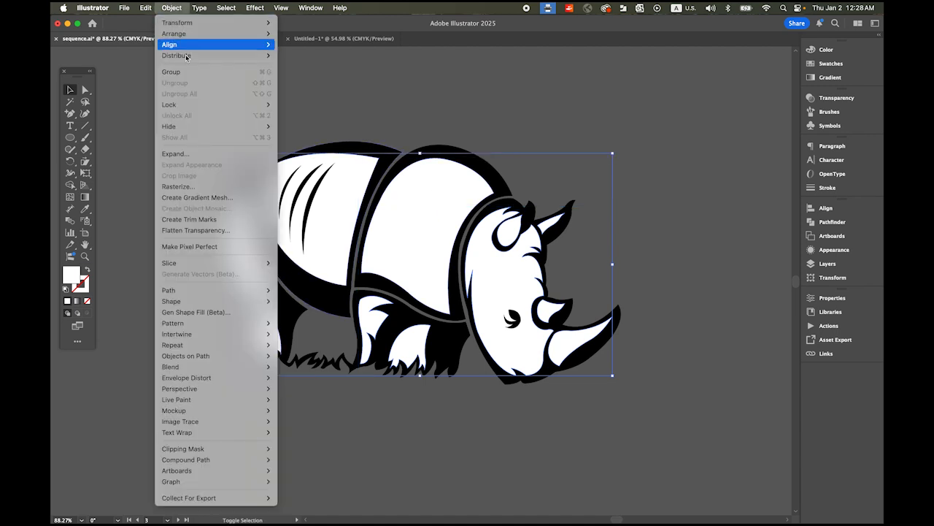
mouse_move(256, 468)
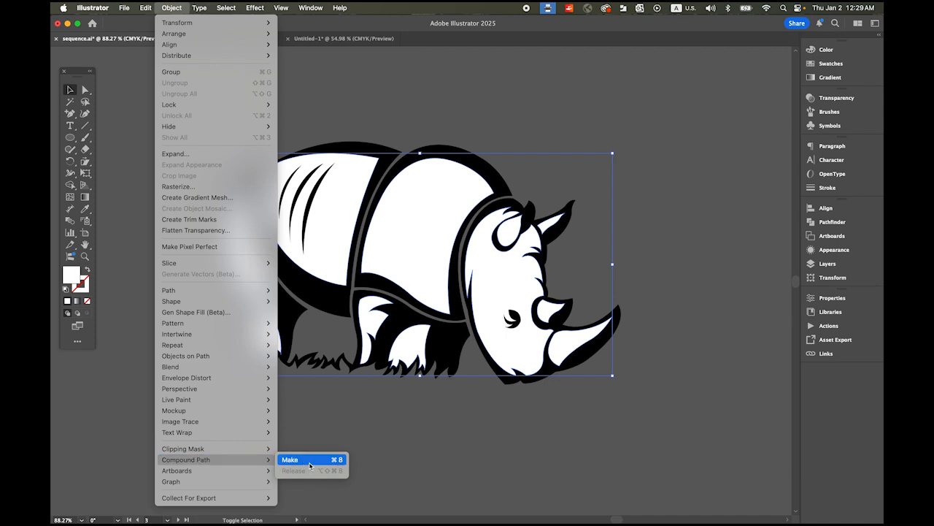
left_click(296, 459)
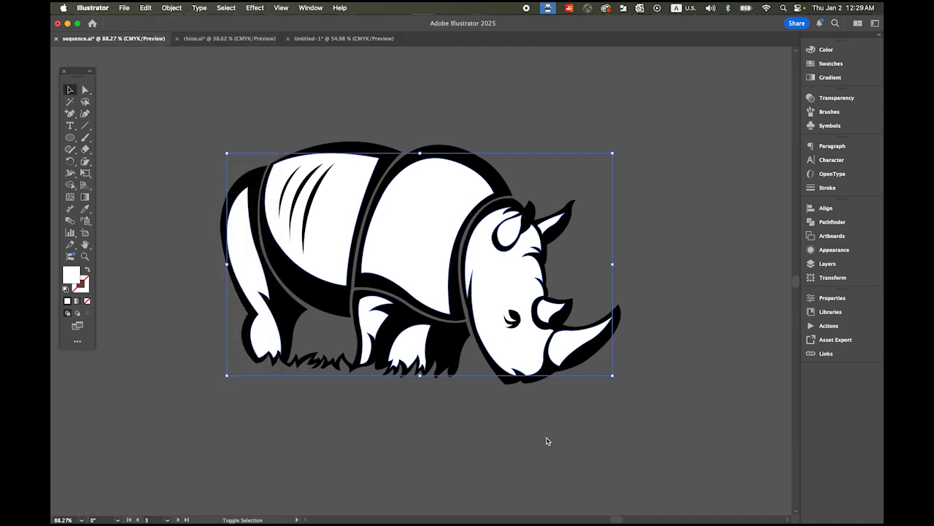
left_click(667, 378)
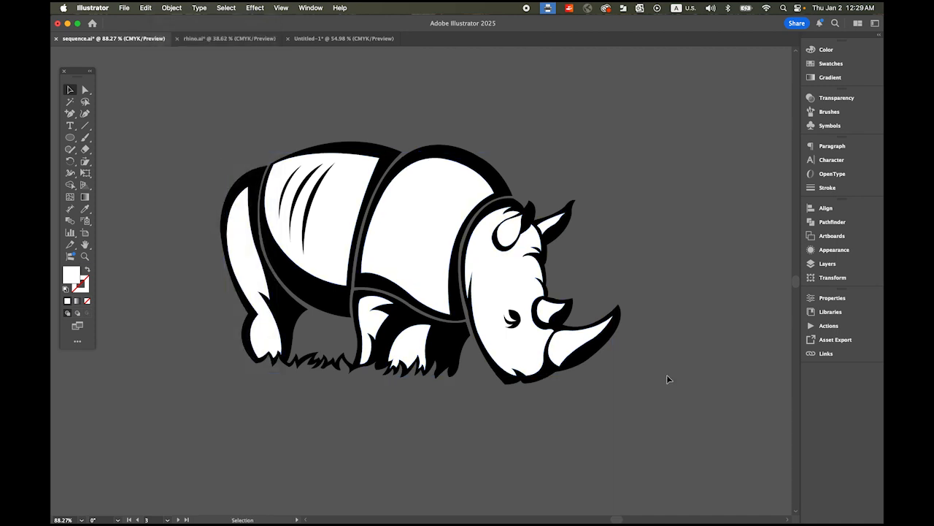
Step: Combine the black head, shoulder, torso and leg shapes of the copied rhino into one compound path
left_click(591, 357)
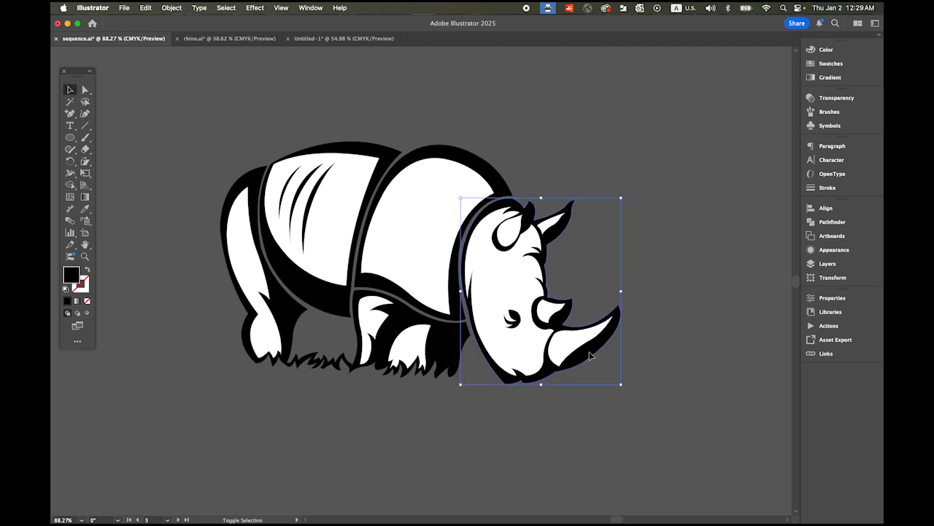
left_click(475, 163, "shift")
left_click(335, 153, "shift")
left_click(400, 322, "shift")
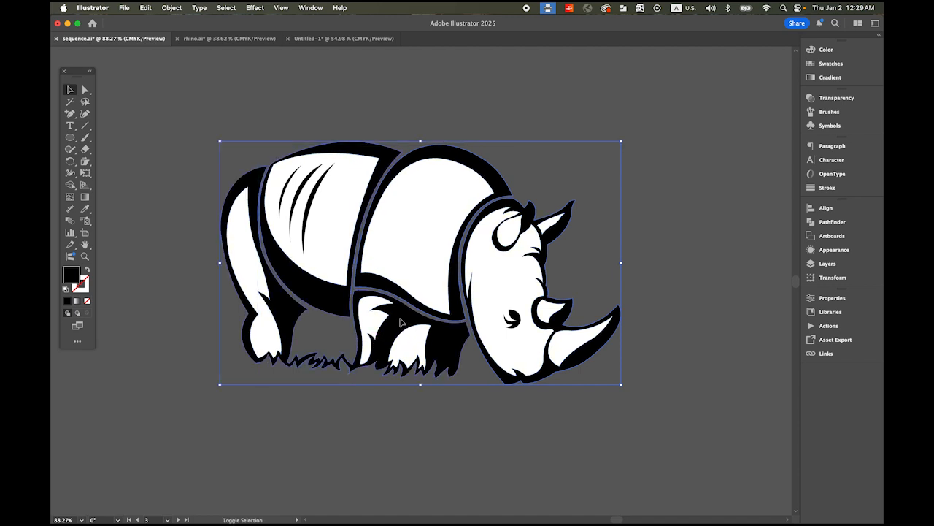
left_click(172, 7)
mouse_move(242, 460)
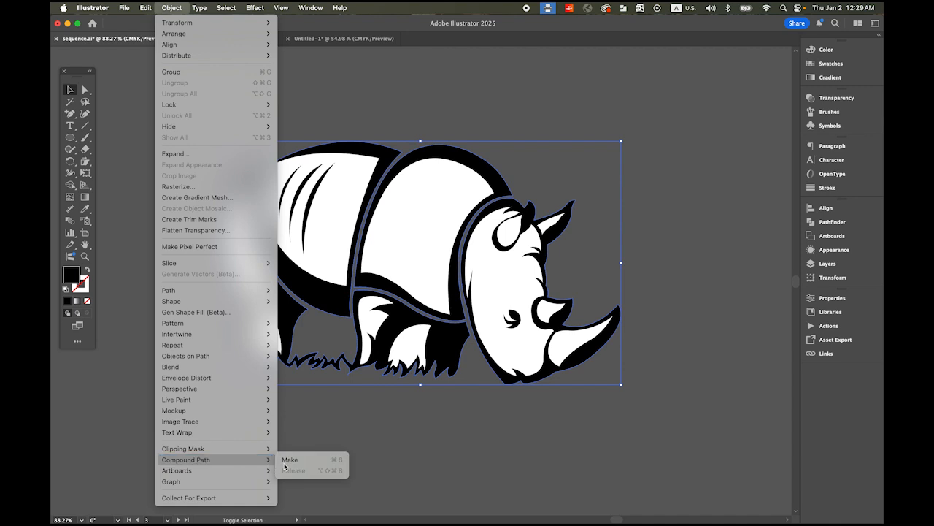
left_click(292, 459)
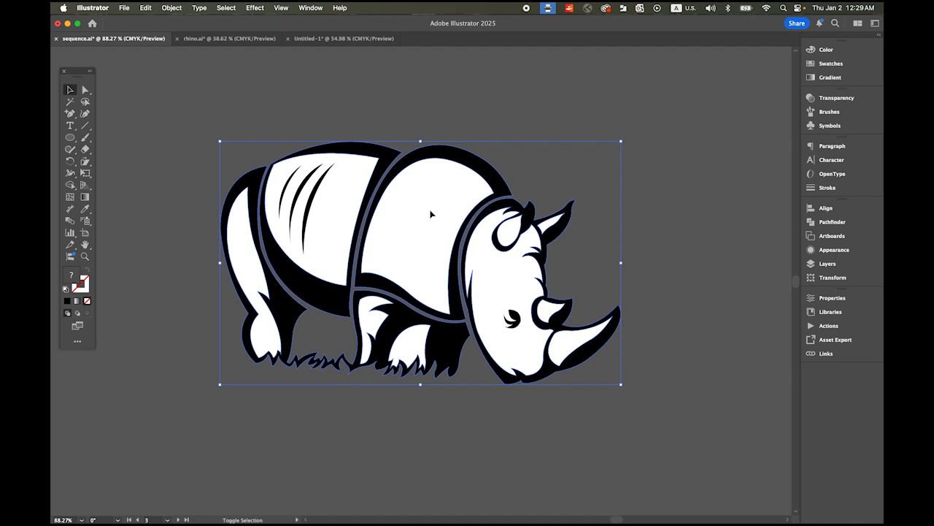
Step: Subtract the white compound path from the black one with Minus Front, leaving only the rhino's black line art
left_click(830, 223)
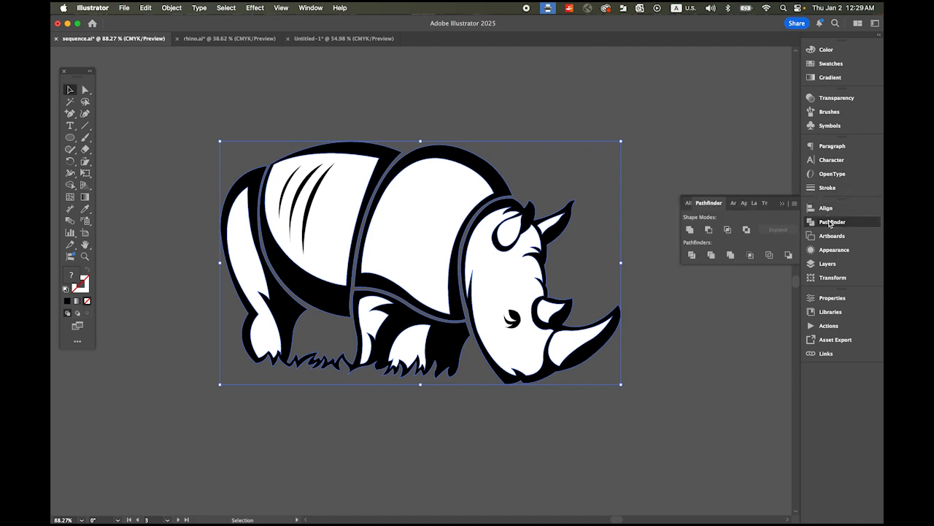
left_click(708, 230)
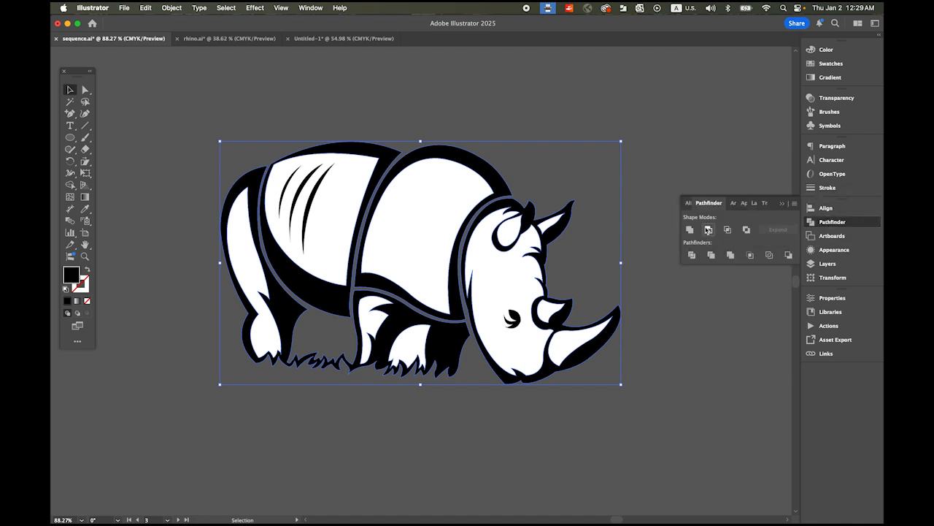
left_click(784, 204)
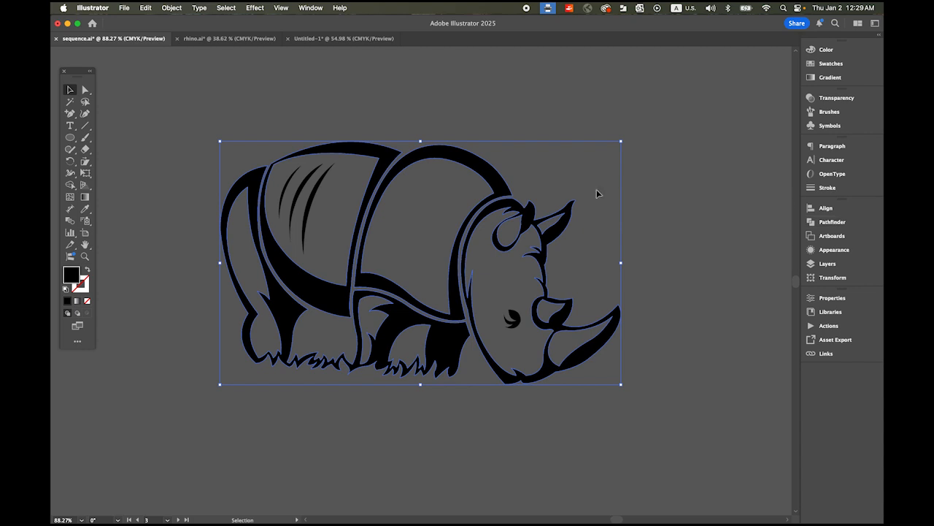
left_click(696, 209)
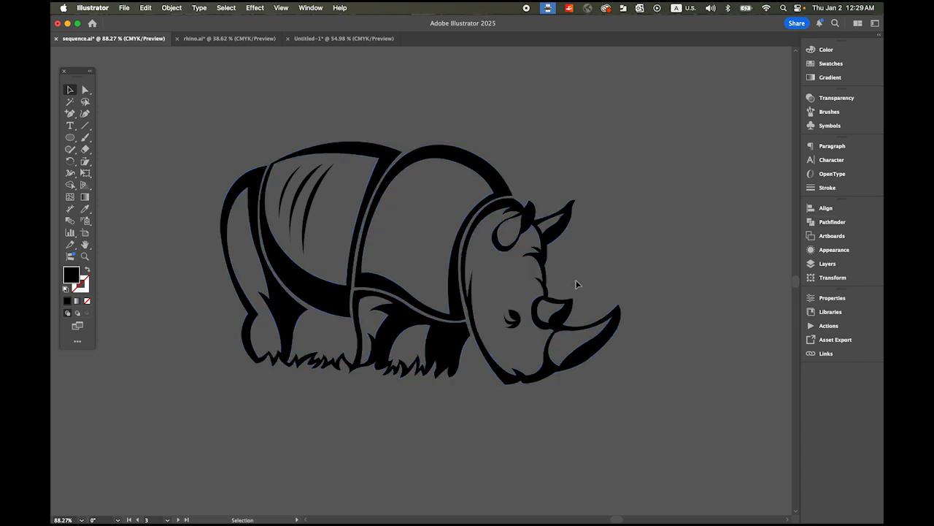
Step: Draw a circle around the rhino's head with no fill and a black stroke
key("z")
left_click_drag(464, 238, 474, 275)
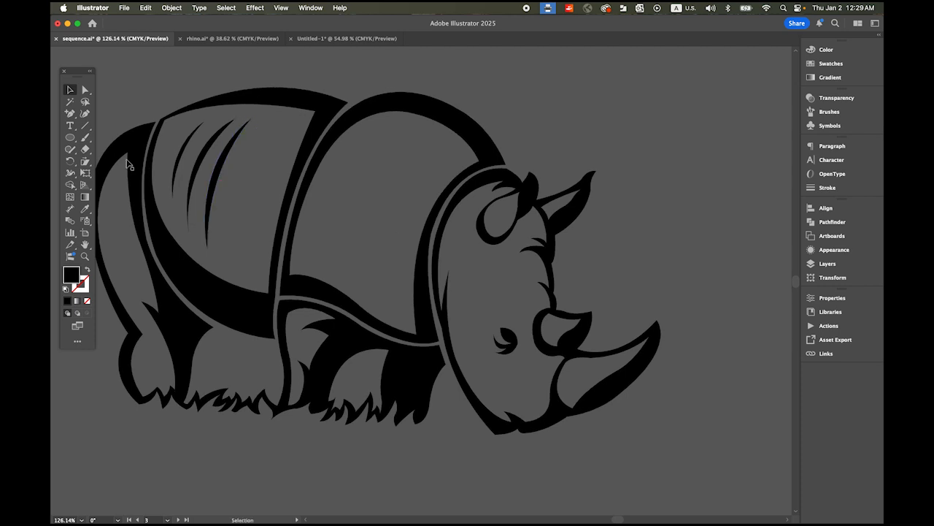
left_click(71, 139)
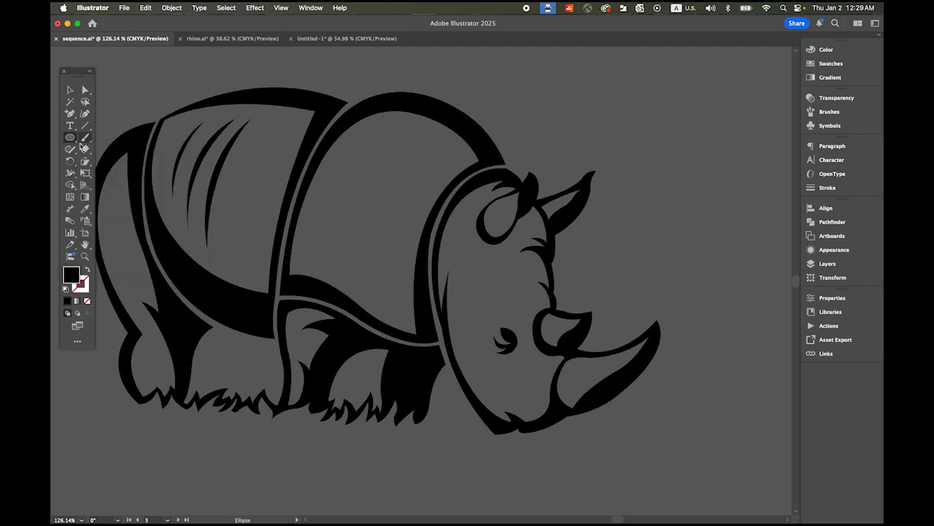
left_click(88, 271)
left_click(83, 286)
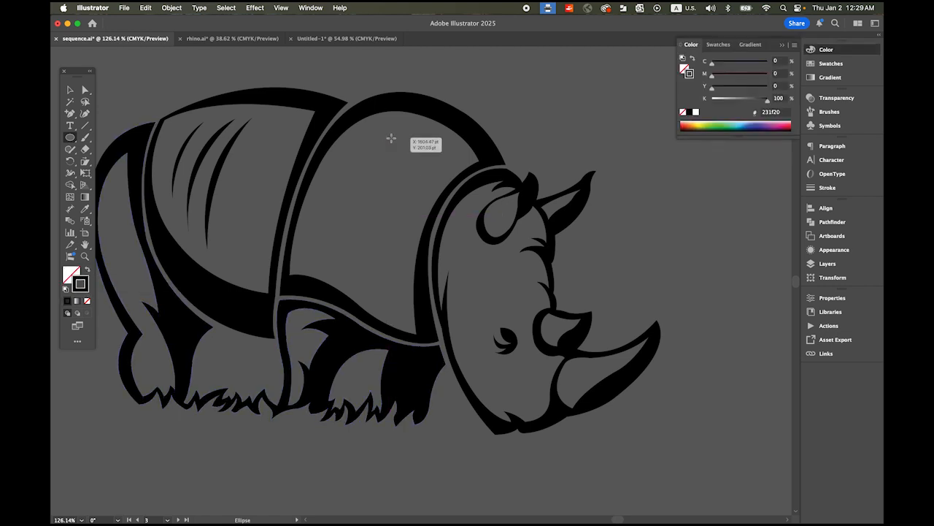
left_click_drag(383, 131, 620, 374)
key("v")
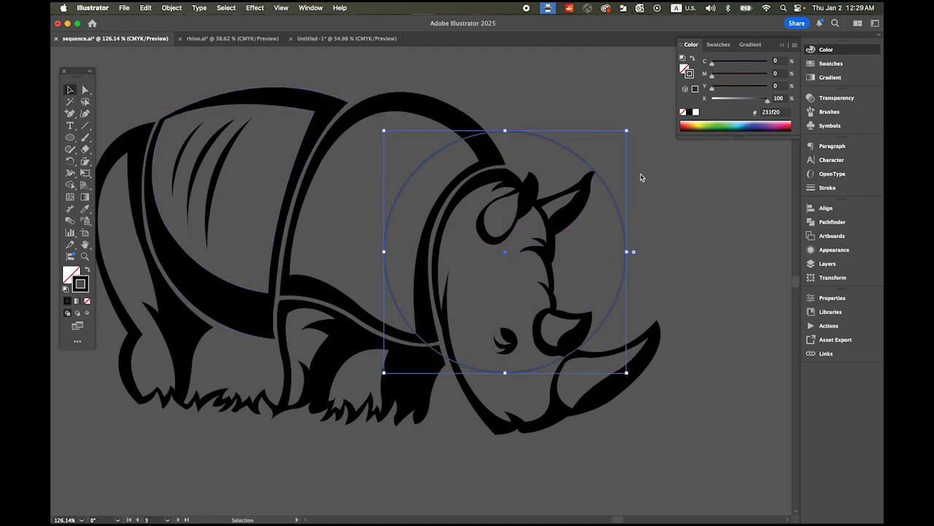
Step: Set the circle's stroke weight to 15 pt and its stroke color to orange
left_click(822, 188)
left_click(741, 157)
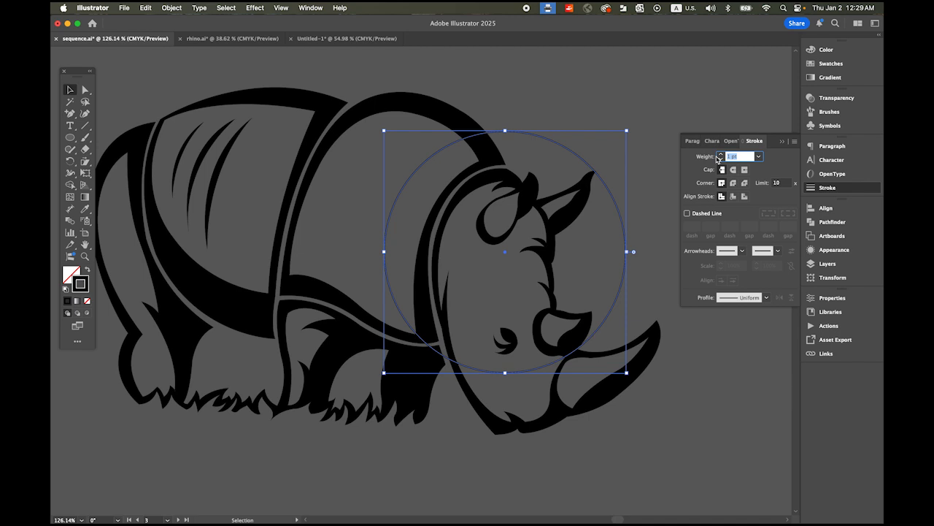
type("15")
key("Return")
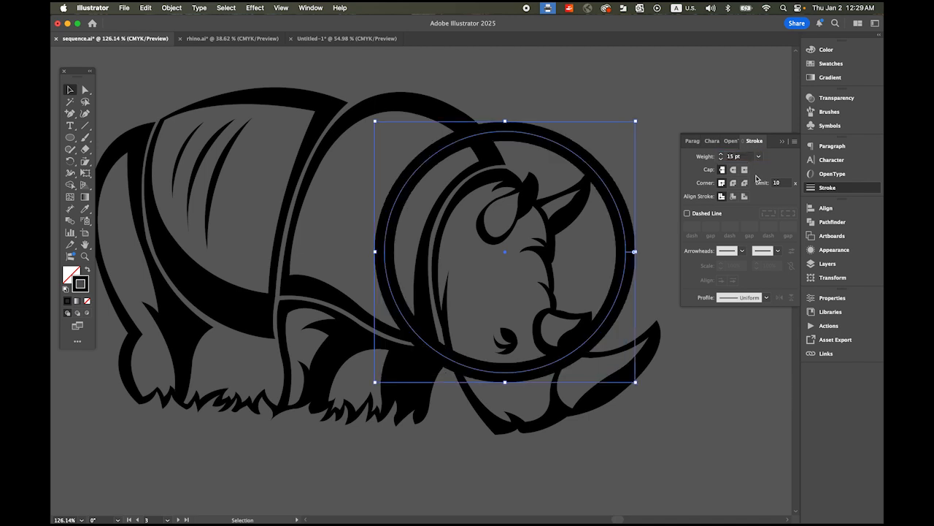
left_click(840, 65)
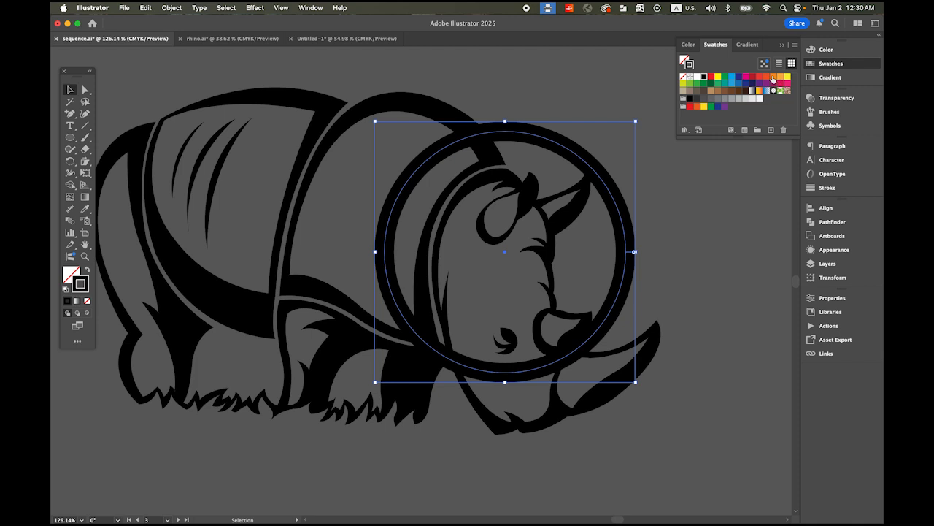
left_click(774, 77)
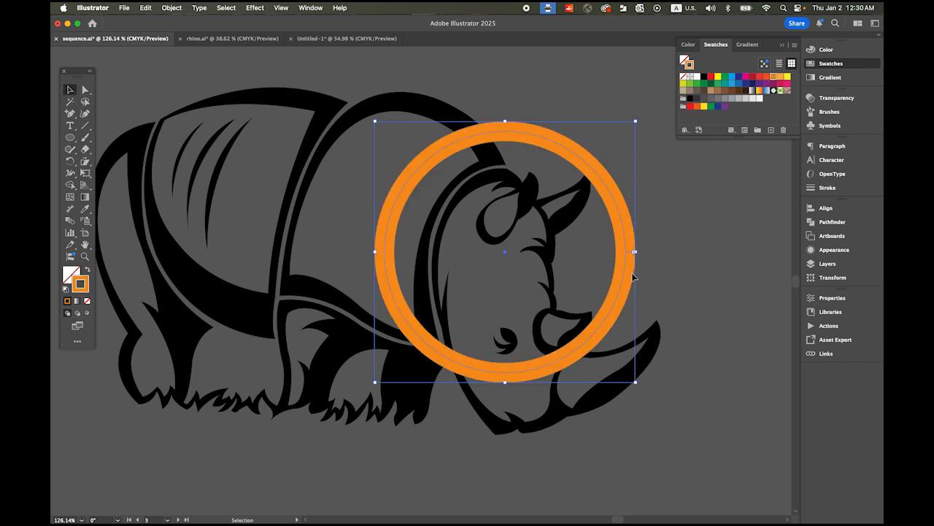
Step: Center the orange ring more closely on the rhino's head, send it to the back and nudge its height to fit
left_click_drag(624, 280, 590, 294)
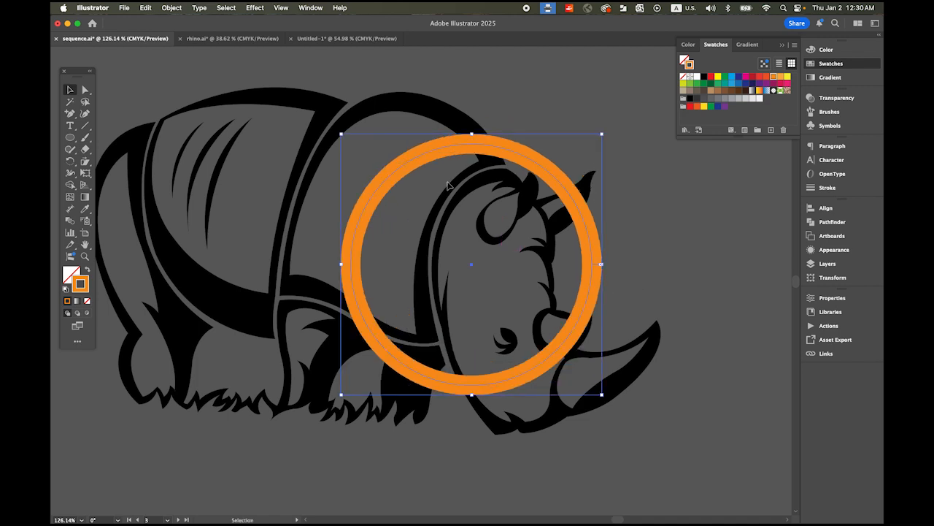
left_click(173, 8)
mouse_move(196, 34)
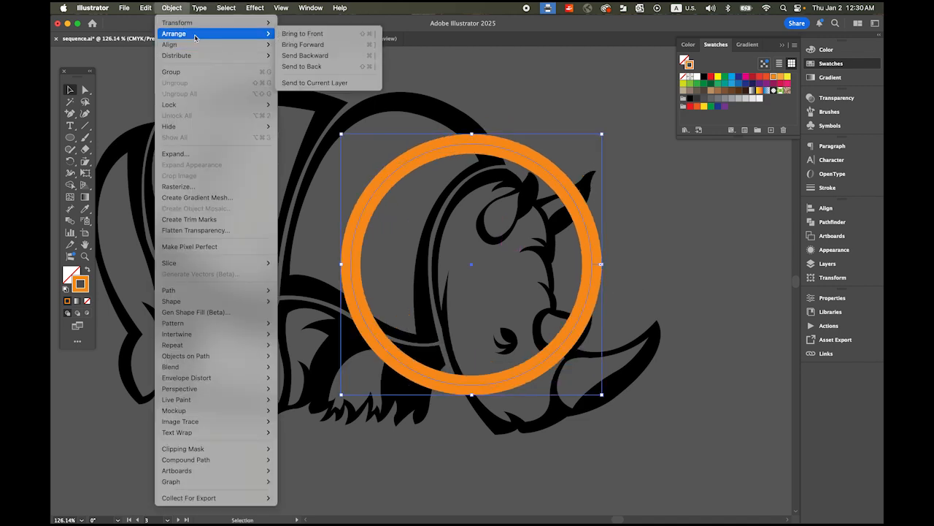
left_click(333, 66)
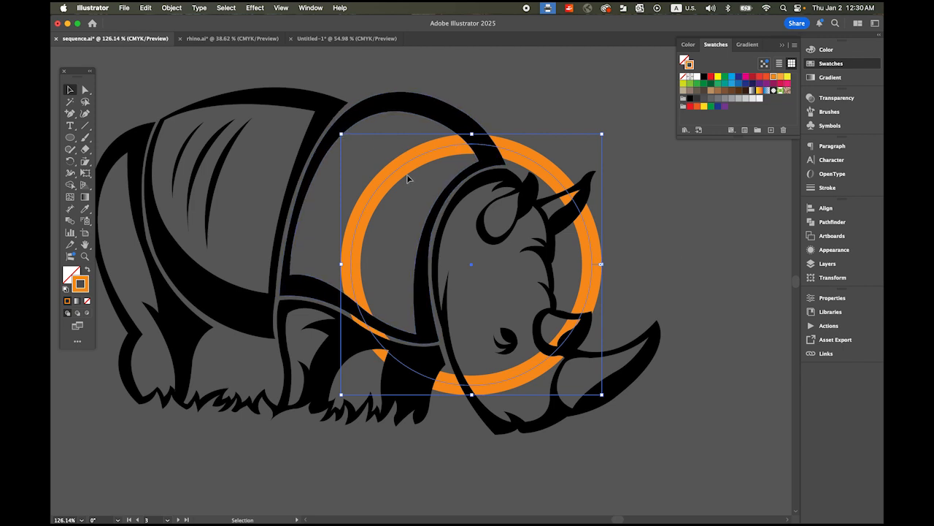
key("Up")
key("Up")
key("Up")
key("Up")
key("Up")
key("Up")
key("Up")
key("Up")
key("Up")
key("Up")
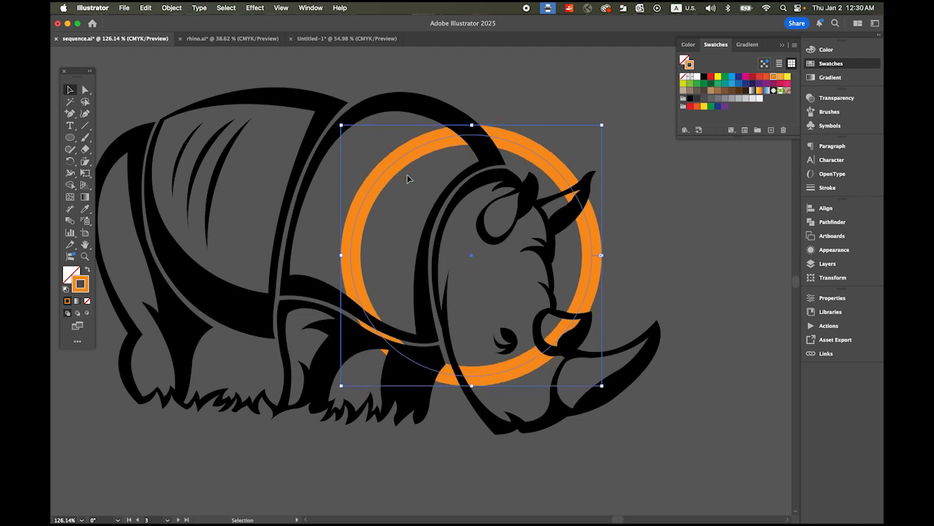
key("Down")
key("Down")
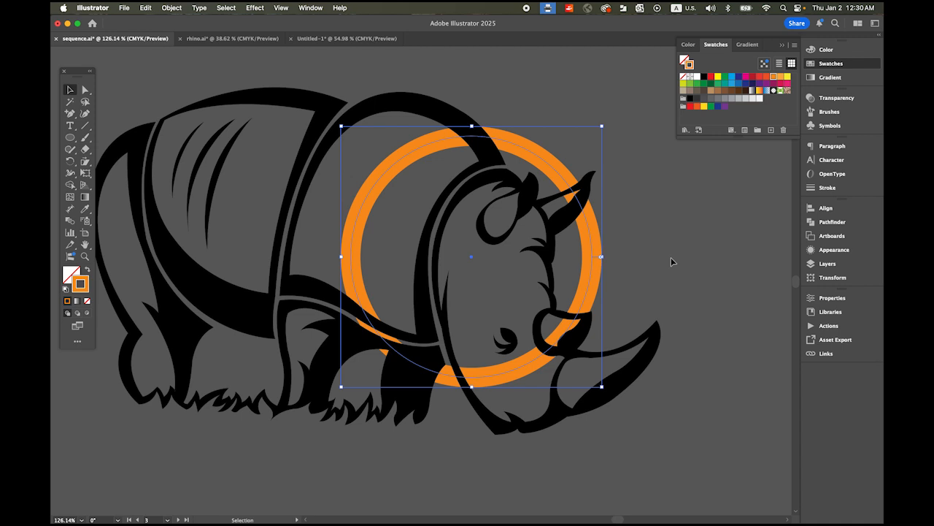
Step: Expand the orange circle's stroke into a filled ring shape
left_click(173, 7)
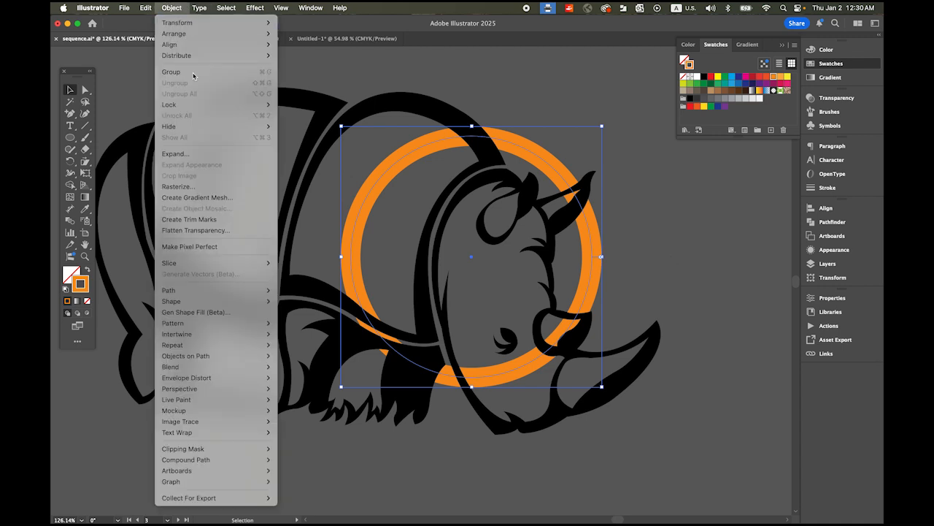
left_click(222, 154)
left_click(458, 250)
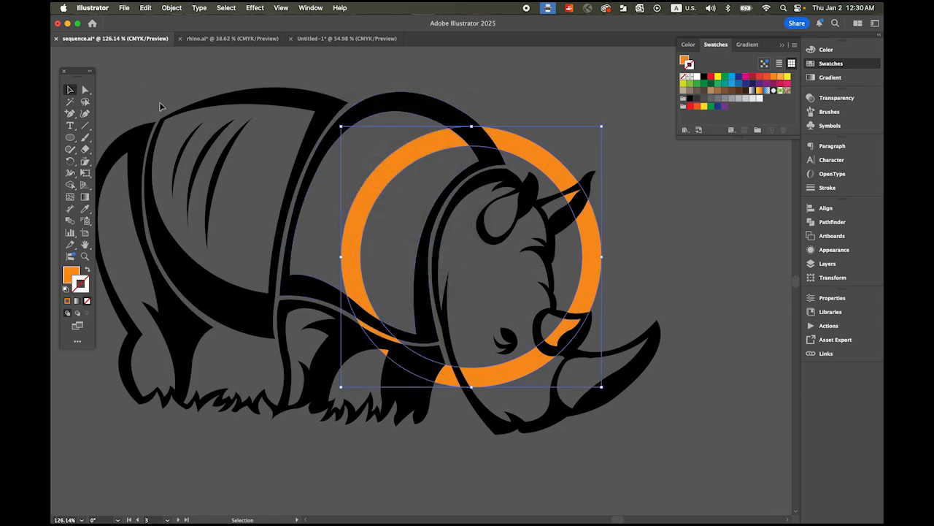
Step: Select all the artwork and remove the rhino's body, back, leg and grass parts outside the ring with the Shape Builder
key("super+a")
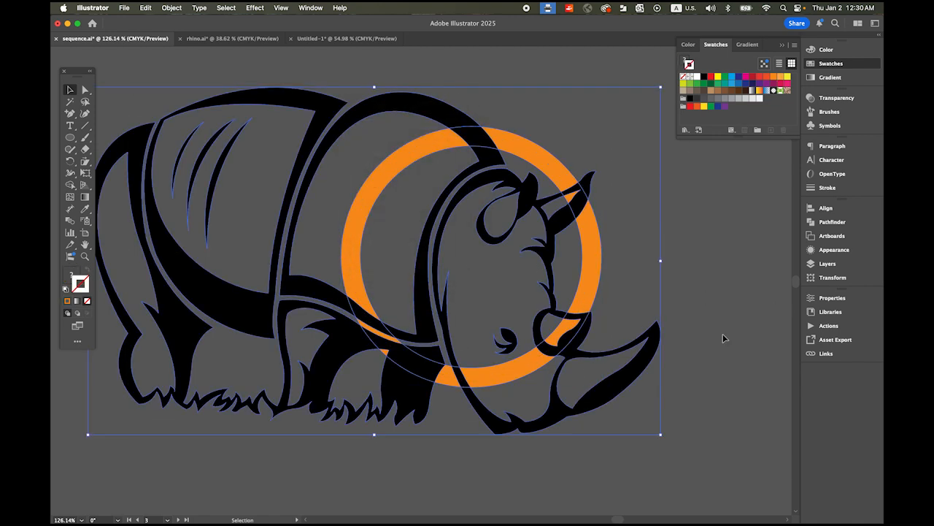
left_click(70, 186)
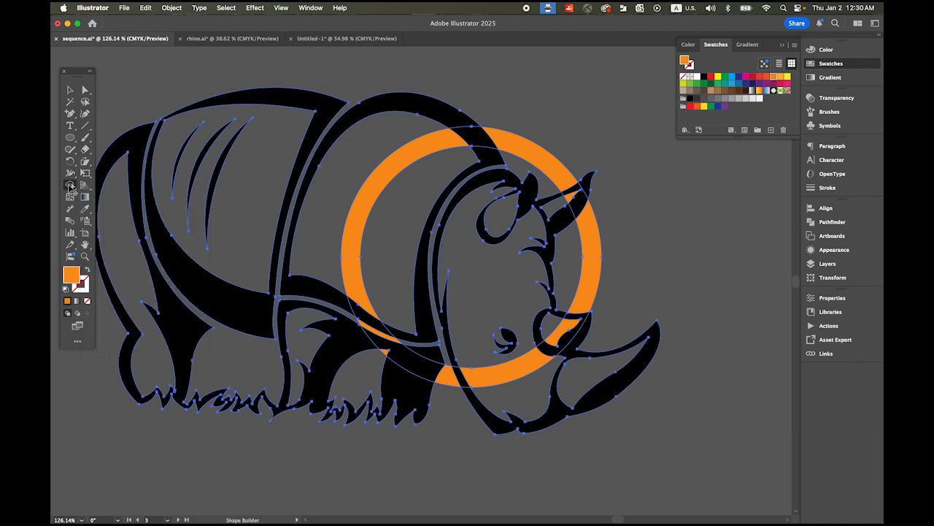
left_click(452, 113)
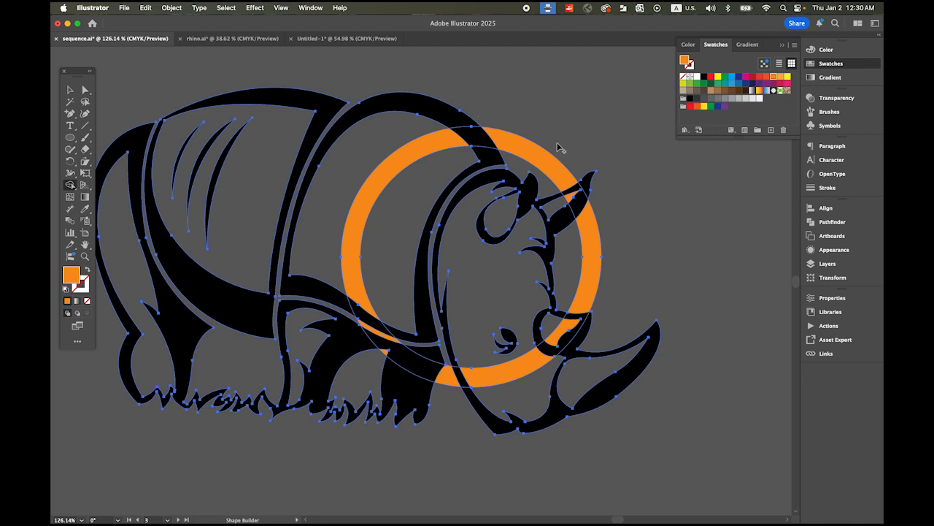
left_click(420, 110, "alt")
left_click(293, 101, "alt")
left_click(196, 184, "alt")
left_click(157, 209, "alt")
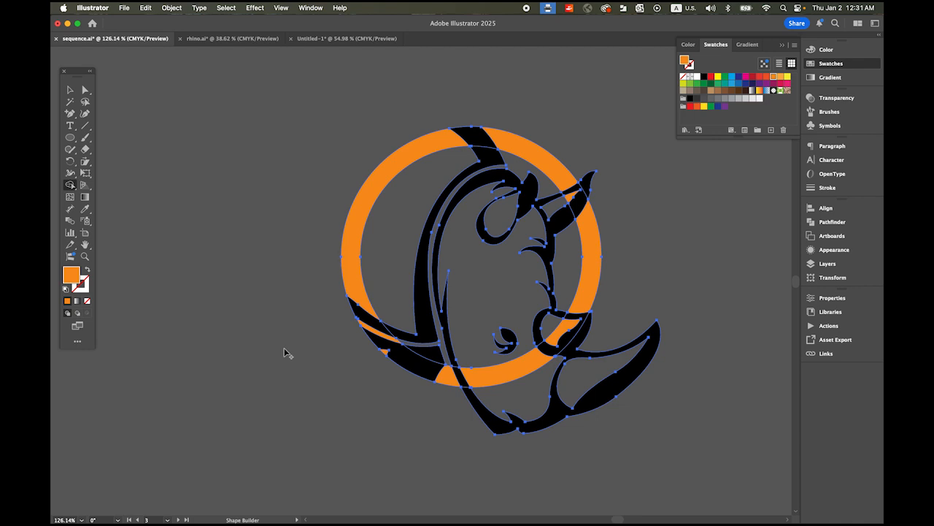
Step: Merge the ring segments with the black neck and shoulder pieces crossing them into one continuous orange band
key("super+space")
left_click_drag(491, 242, 531, 265)
key("space")
left_click_drag(500, 294, 433, 270)
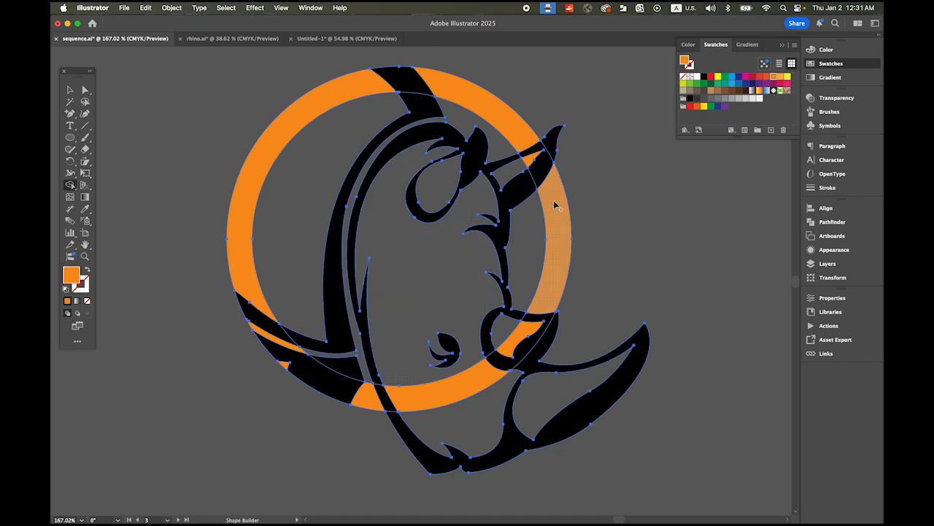
mouse_move(468, 93)
left_mouse_down()
mouse_move(356, 80)
mouse_move(351, 91)
left_mouse_up()
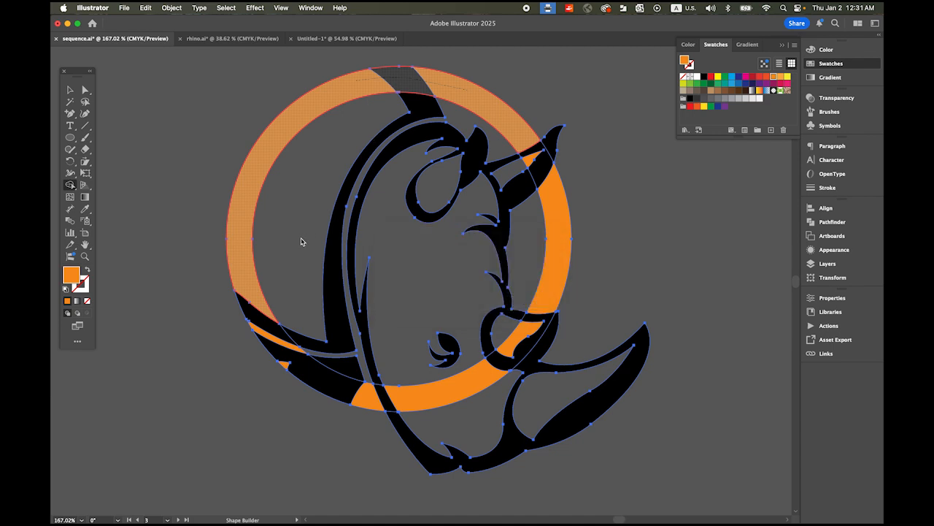
mouse_move(264, 322)
left_mouse_down()
mouse_move(286, 365)
mouse_move(359, 401)
mouse_move(347, 397)
left_mouse_up()
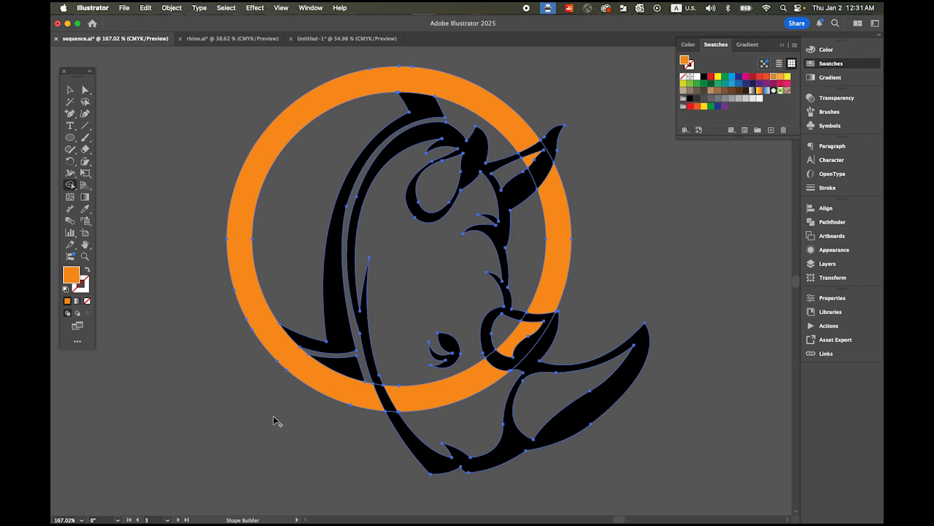
Step: Remove the leftover orange ring pieces inside the rhino's lower face, small horn and far ear
left_click(459, 389, "alt")
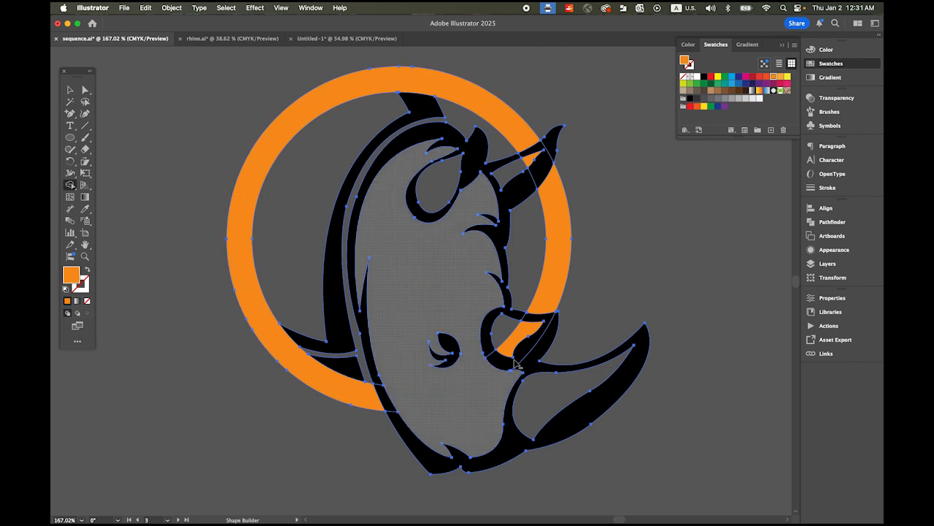
left_click(558, 319, "alt")
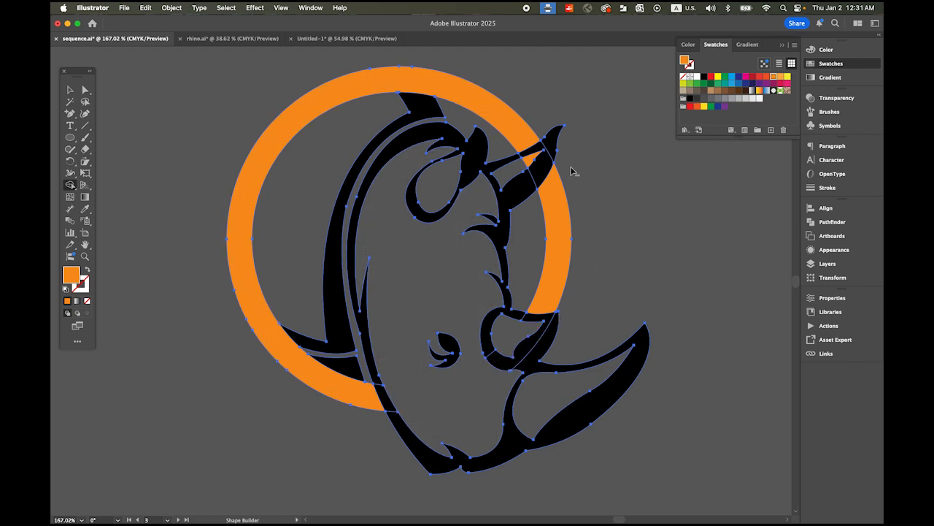
left_click(529, 159, "alt")
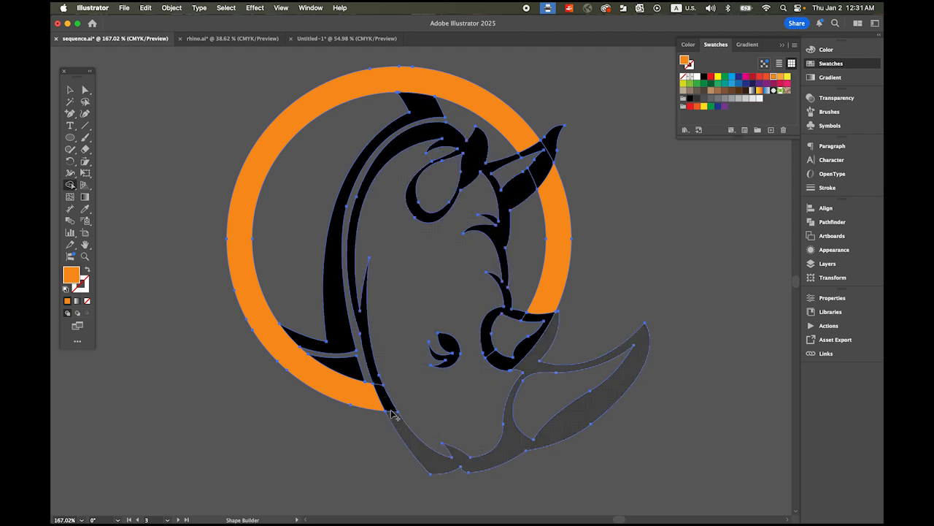
Step: Merge the split head, chin and horn outline pieces into one shape with a black fill using the Shape Builder
mouse_move(398, 429)
left_mouse_down()
mouse_move(394, 409)
mouse_move(431, 441)
left_mouse_up()
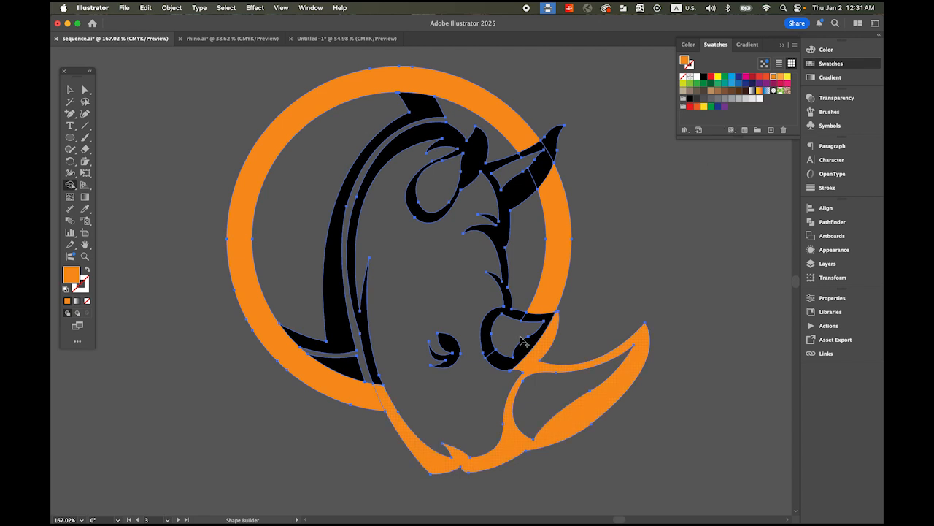
left_click(705, 78)
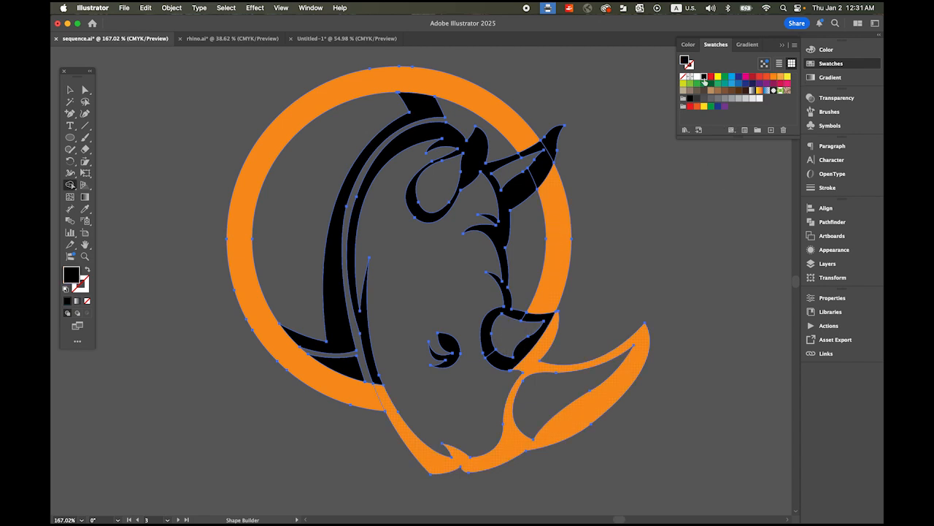
mouse_move(579, 418)
left_mouse_down()
mouse_move(380, 390)
mouse_move(379, 378)
mouse_move(464, 388)
mouse_move(562, 368)
mouse_move(569, 358)
mouse_move(495, 357)
left_mouse_up()
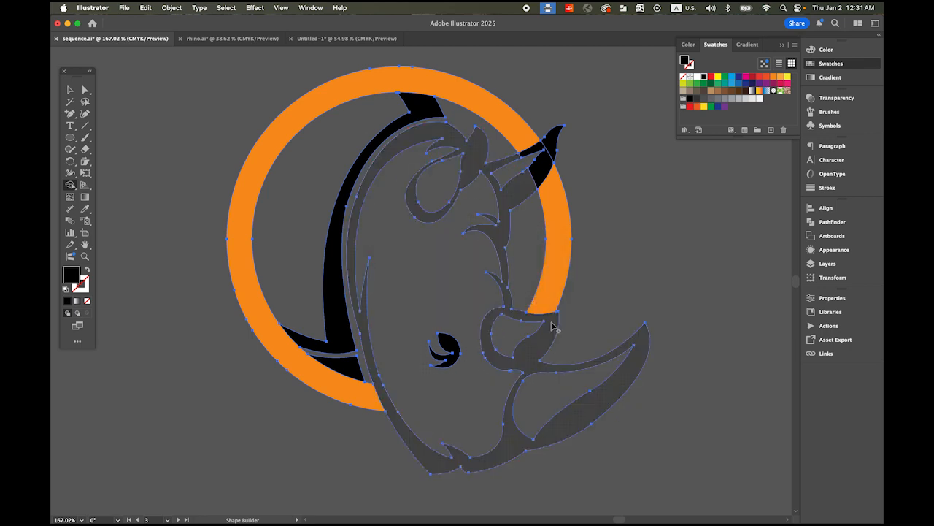
Step: Merge the black far-ear pieces crossing the ring into the head outline and deselect the artwork
mouse_move(553, 149)
left_mouse_down()
mouse_move(541, 143)
mouse_move(520, 164)
left_mouse_up()
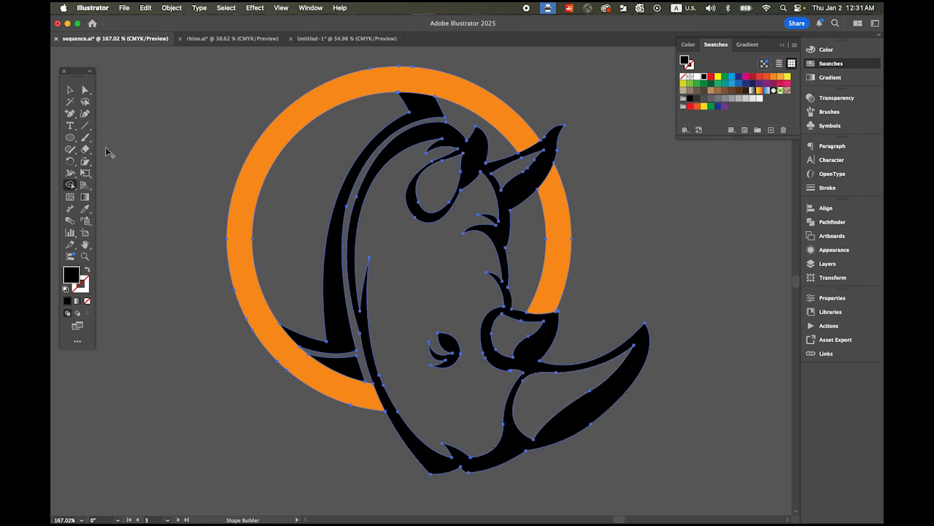
left_click(70, 89)
left_click(189, 91)
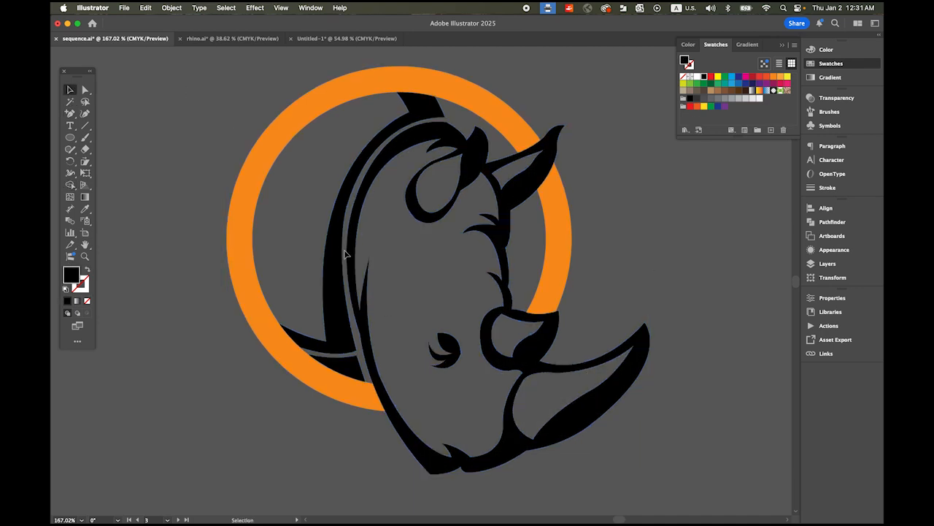
Step: Examine the finished RHINO logo on the neighbouring artboard for the gaps between the ring and the head
key("space")
left_click_drag(311, 255, 657, 252)
left_click_drag(405, 260, 595, 261)
left_click_drag(302, 260, 556, 261)
key("alt+super+space")
left_click_drag(452, 230, 438, 211)
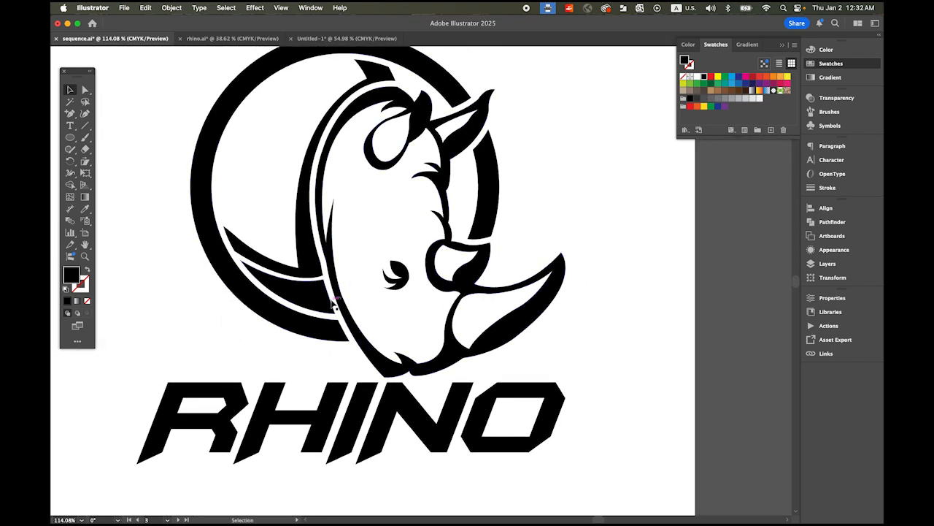
left_click_drag(661, 257, 342, 273)
left_click_drag(613, 238, 389, 234)
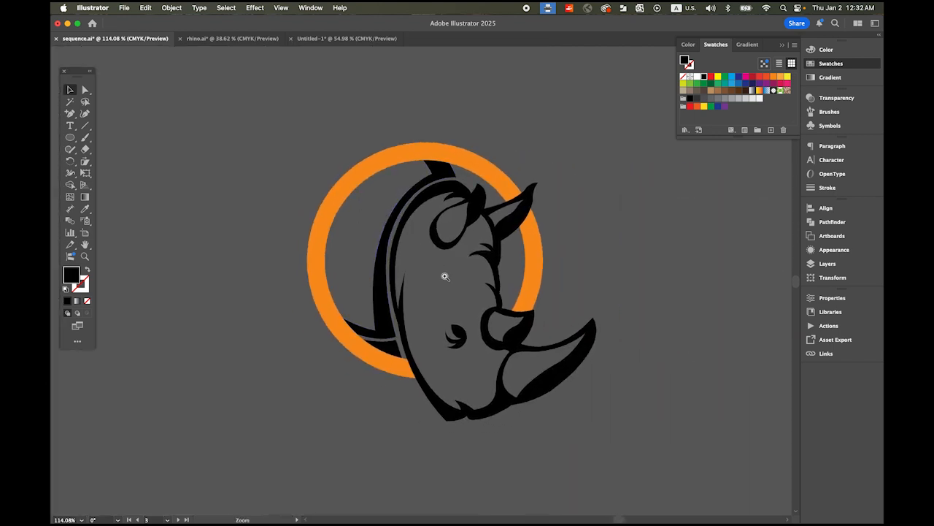
Step: Select all the artwork and offset its paths by 4 pt with miter joins and a miter limit of 4
key("super+equal")
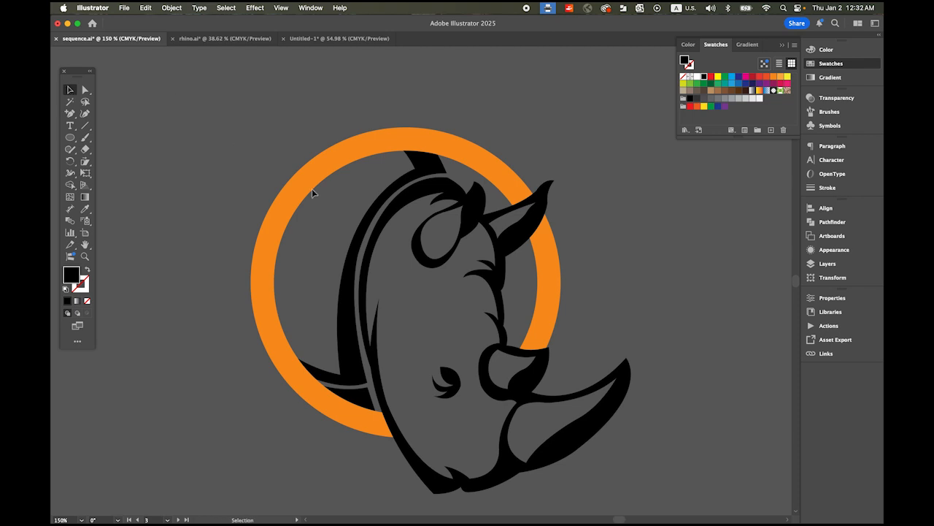
key("super+a")
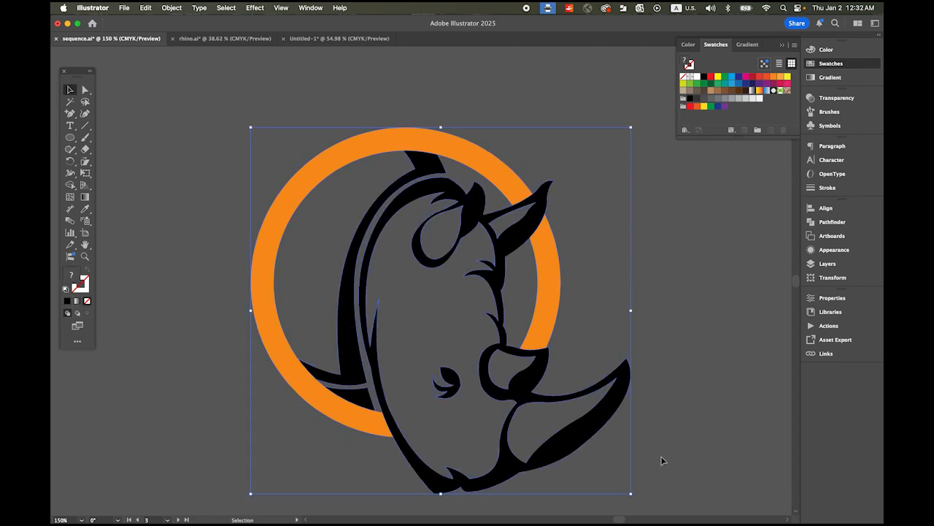
left_click(179, 6)
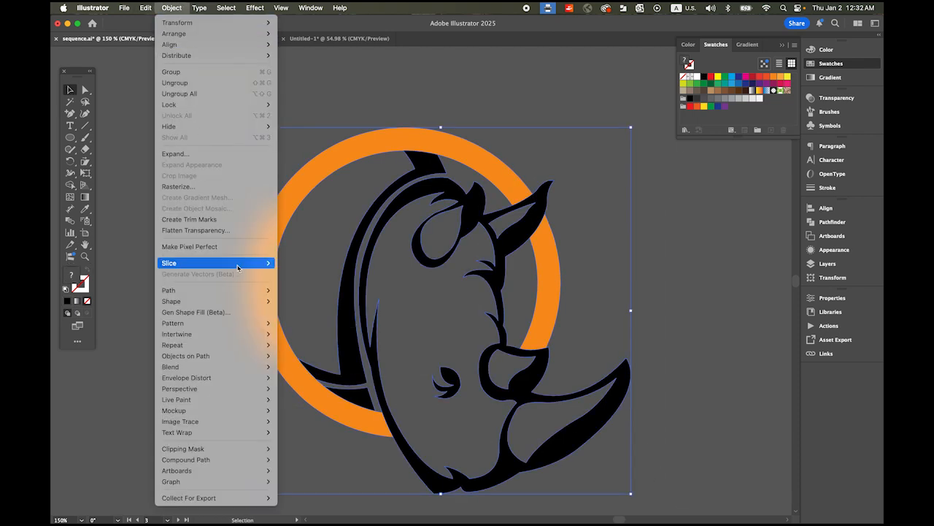
mouse_move(227, 293)
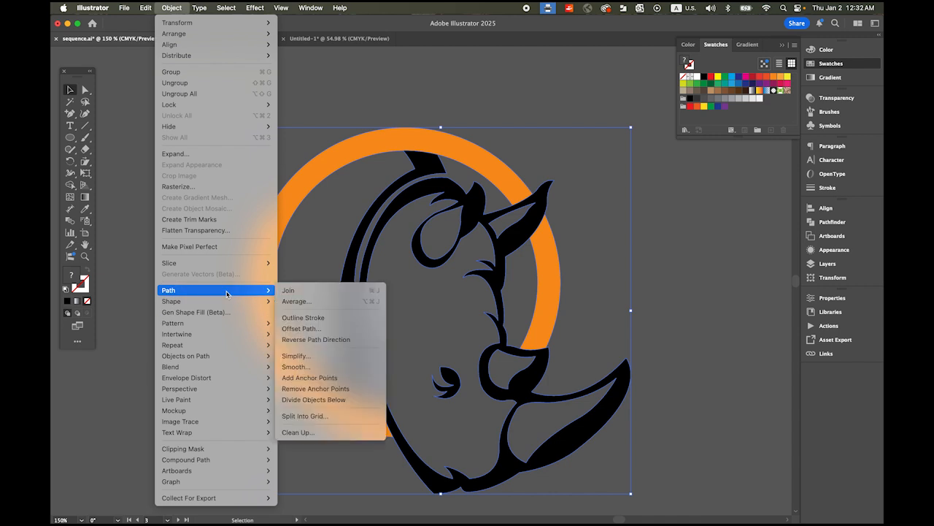
left_click(335, 329)
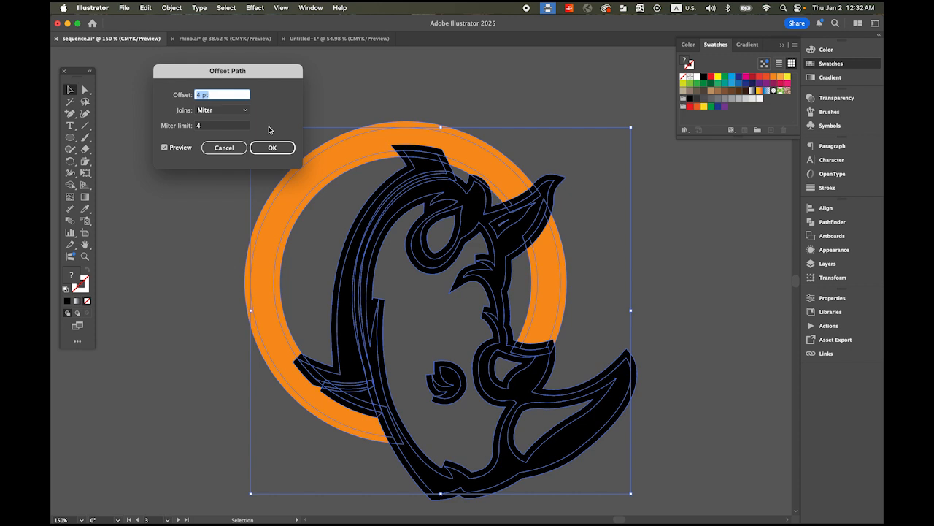
left_click(217, 127)
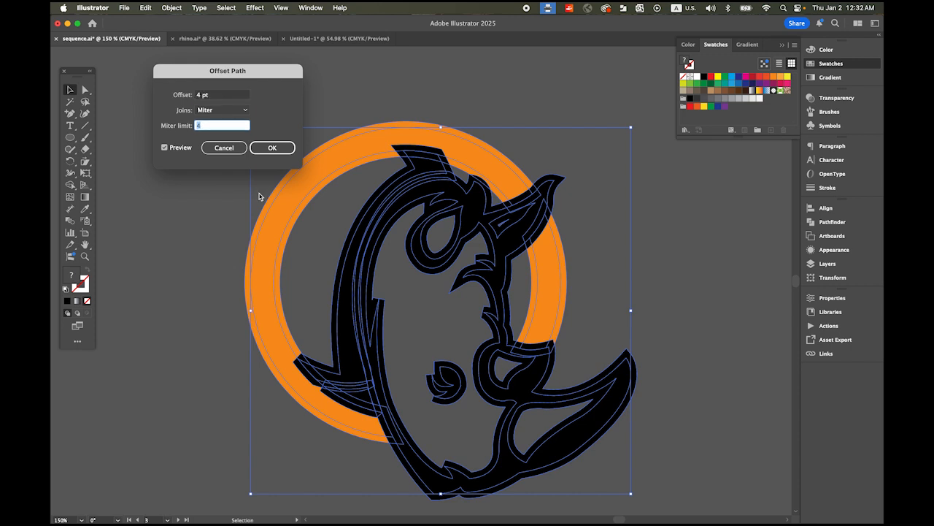
left_click(271, 147)
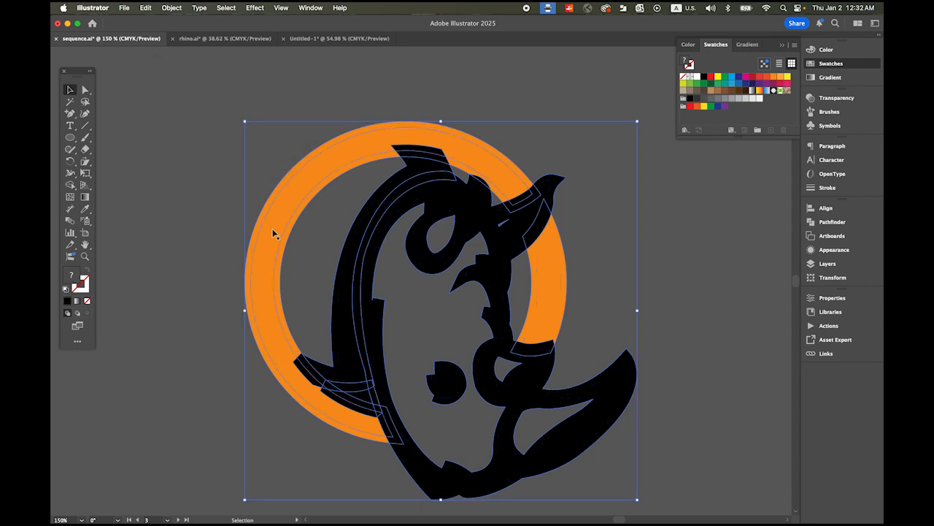
Step: Select the artwork with its offset paths and remove the ring's outer and inner offset bands using the Shape Builder
key("z")
mouse_move(289, 144)
left_mouse_down()
mouse_move(363, 197)
mouse_move(288, 141)
left_mouse_up()
left_click_drag(354, 214, 336, 176)
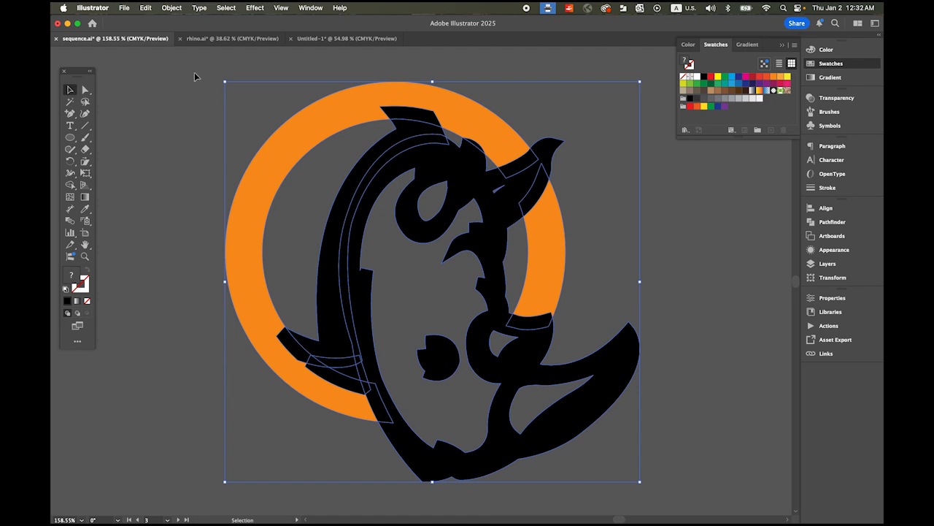
left_click_drag(424, 247, 695, 486)
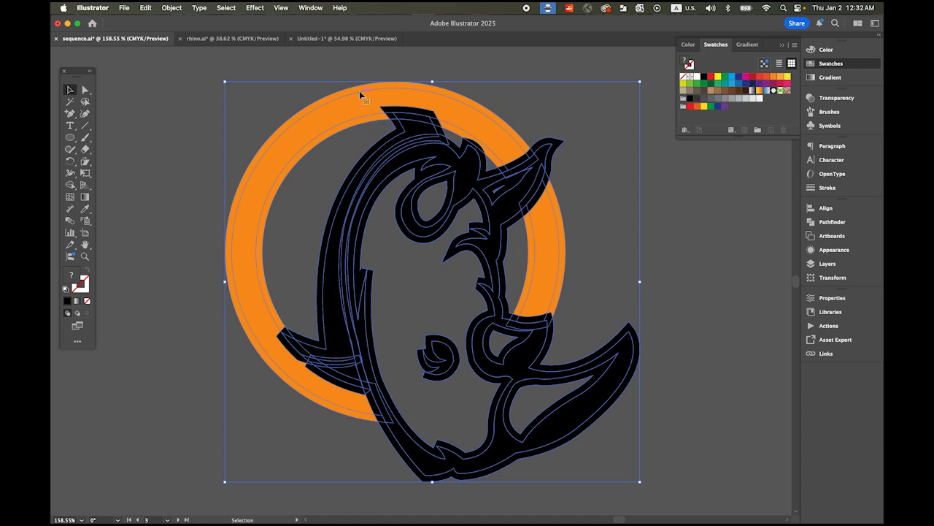
left_click(71, 187)
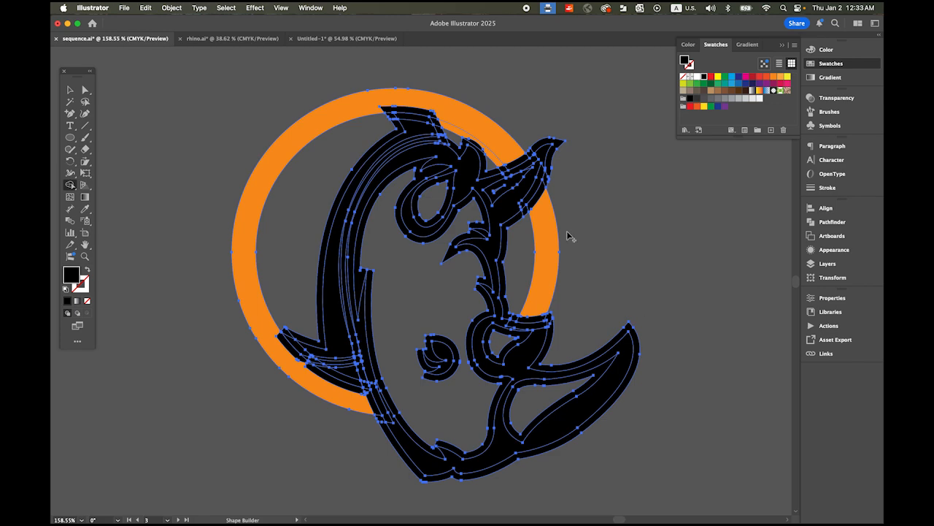
Step: Remove the offset pieces around the far ear and forehead to leave a gap where they cross the ring
key("super+space")
left_click_drag(488, 180, 559, 209)
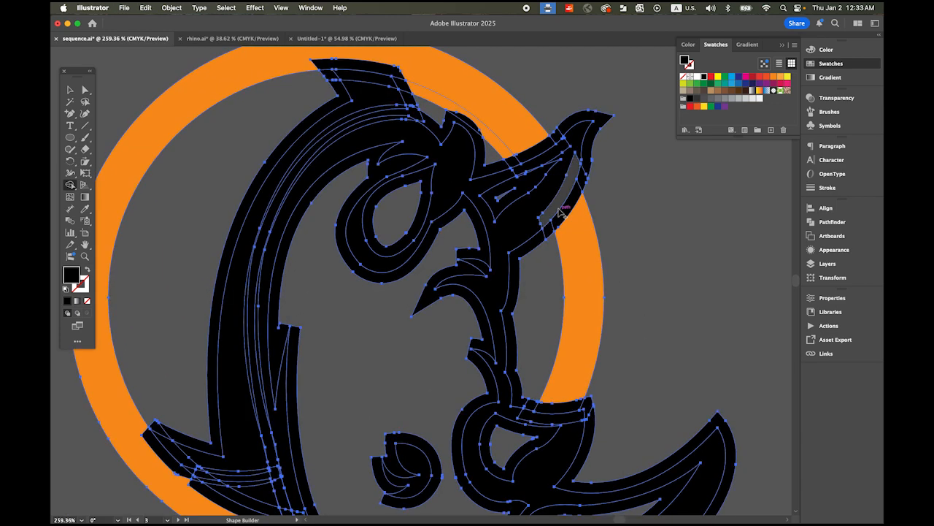
left_click(501, 166, "alt")
left_click_drag(501, 166, 525, 155)
left_click_drag(550, 142, 565, 128)
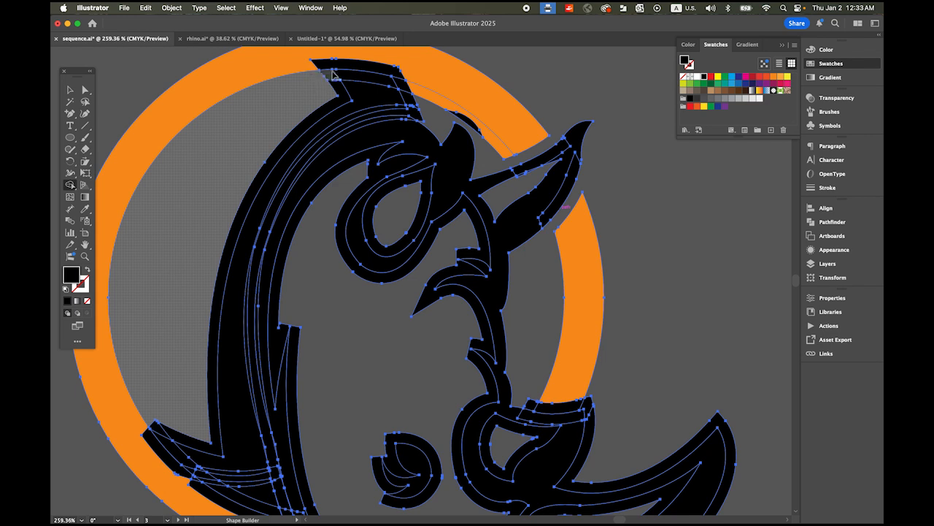
Step: Remove the ring's offset strip across the neck crest and the offset strip between the ring and the small horn
left_click_drag(370, 79, 412, 89)
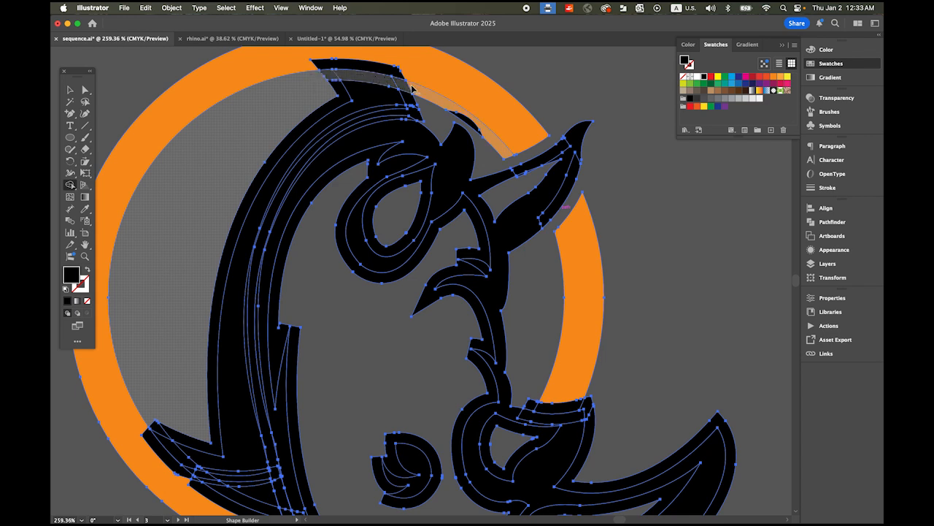
left_click_drag(479, 133, 478, 132)
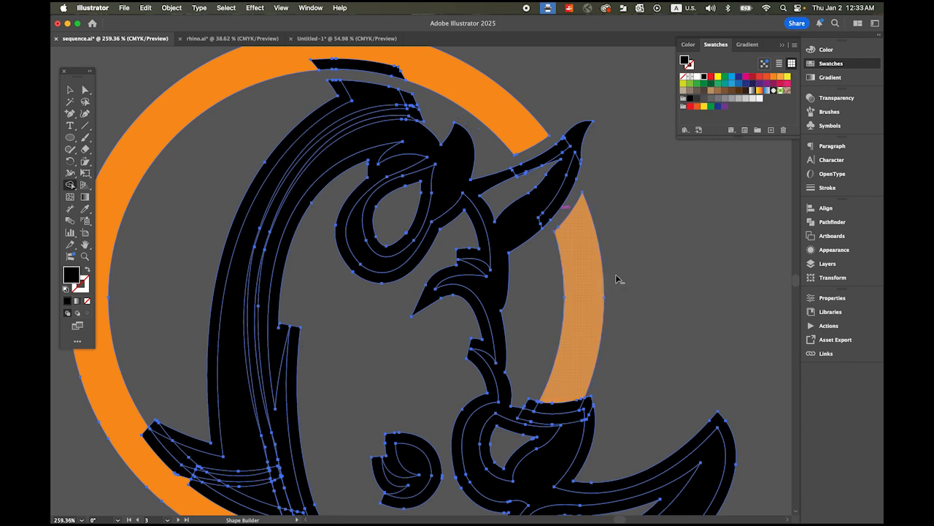
left_click_drag(612, 273, 547, 141)
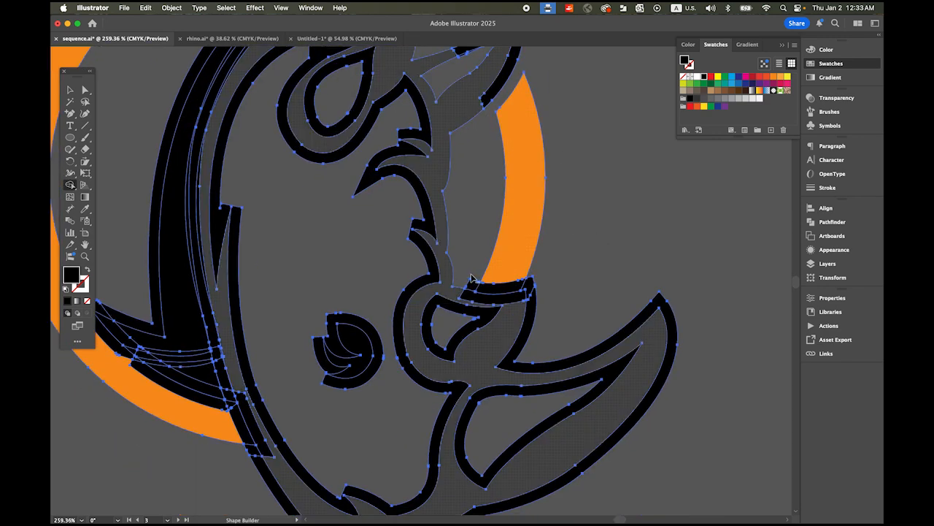
mouse_move(470, 284)
left_mouse_down()
mouse_move(538, 283)
mouse_move(553, 295)
left_mouse_up()
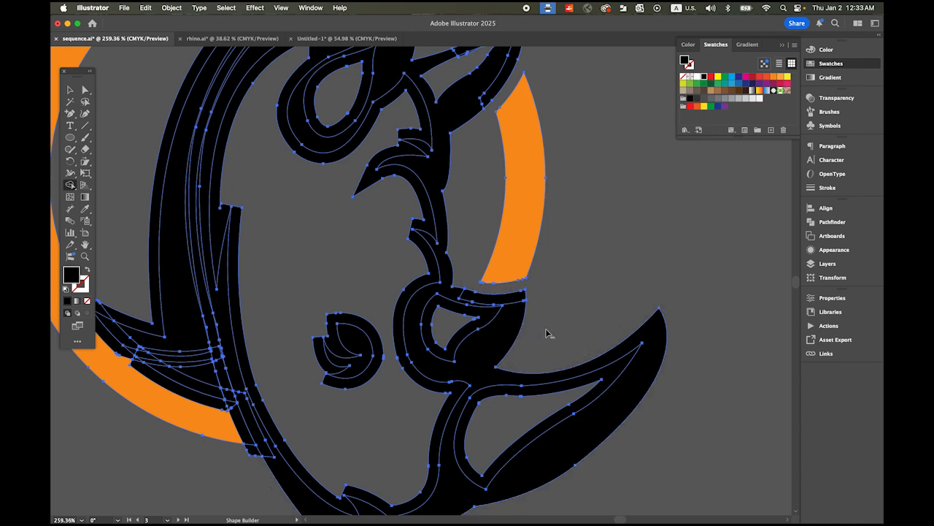
Step: Remove the inner offset areas from the face, both horns, the near ear and around the eye
left_click(466, 319)
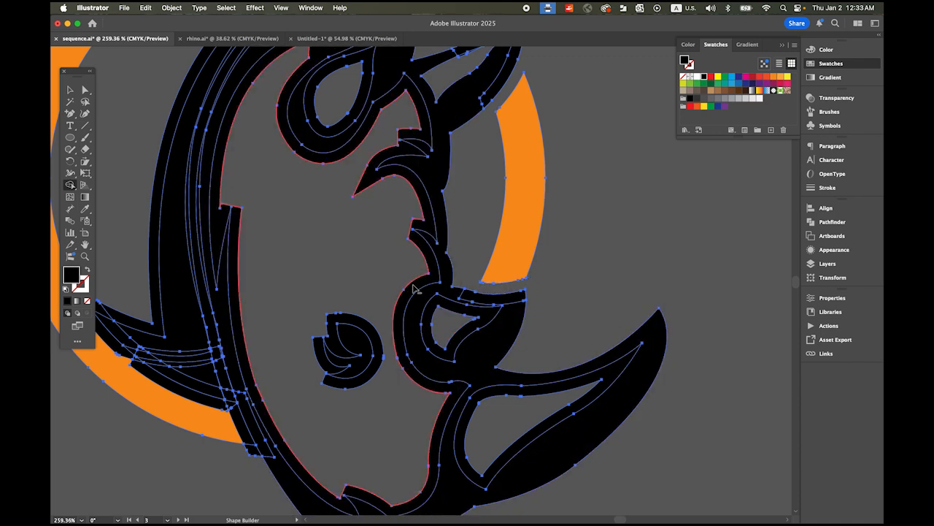
left_click(414, 289, "alt")
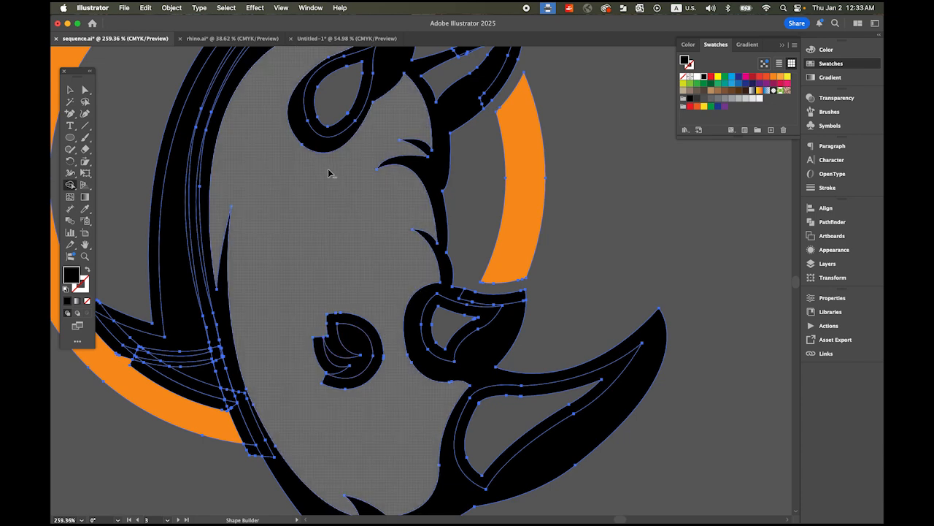
left_click(486, 317, "alt")
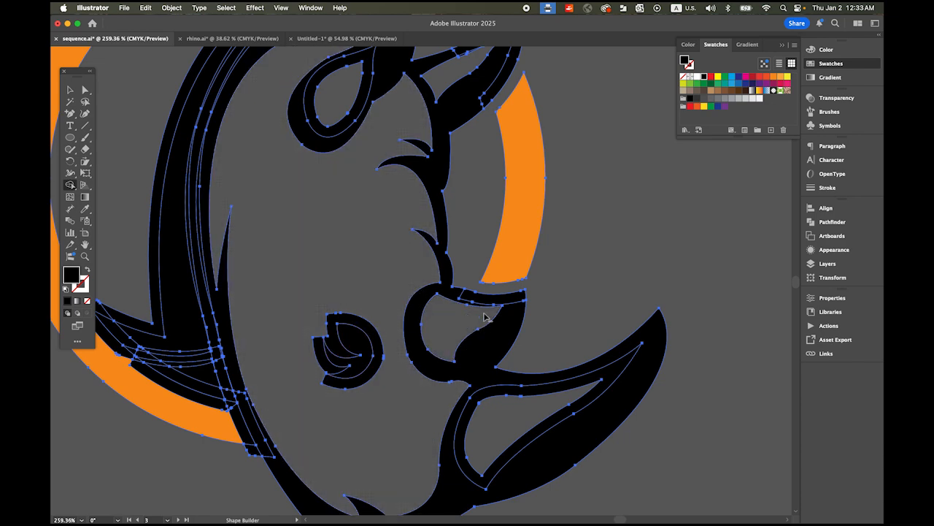
left_click(612, 378, "alt")
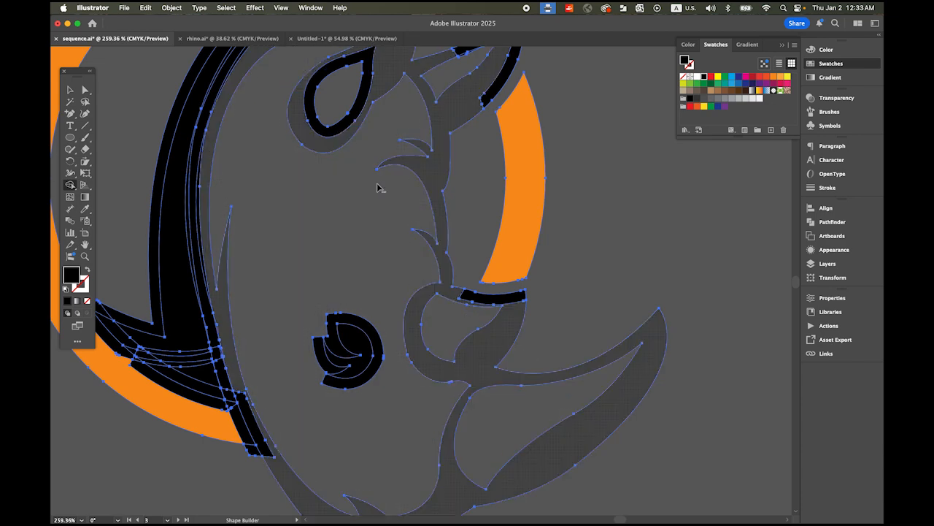
left_click(367, 98, "alt")
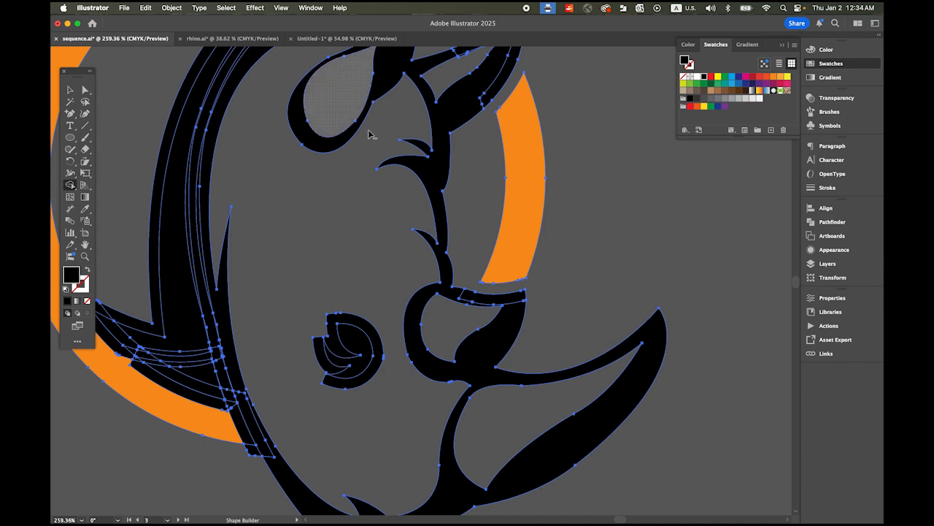
left_click(382, 360, "alt")
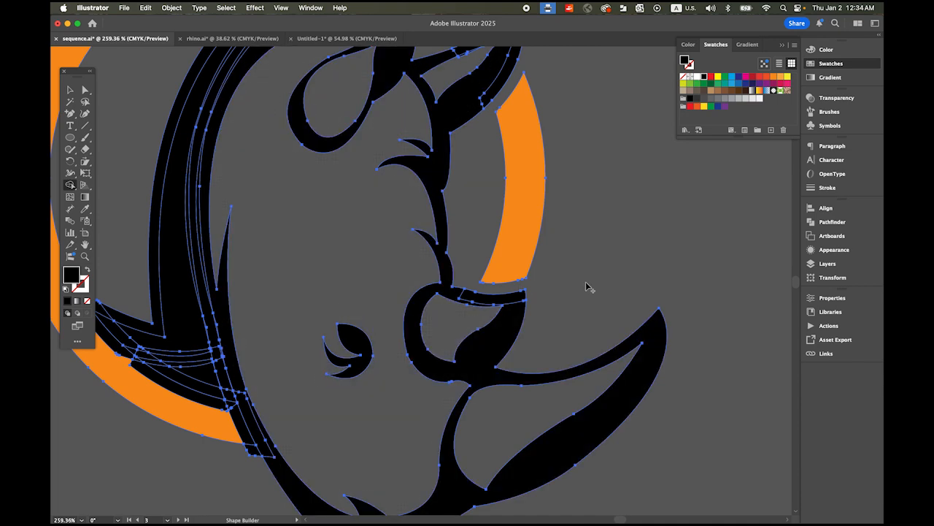
Step: Remove the offset strips filling the gap behind the head and the leftover sliver inside the far ear
left_click_drag(578, 244, 637, 359)
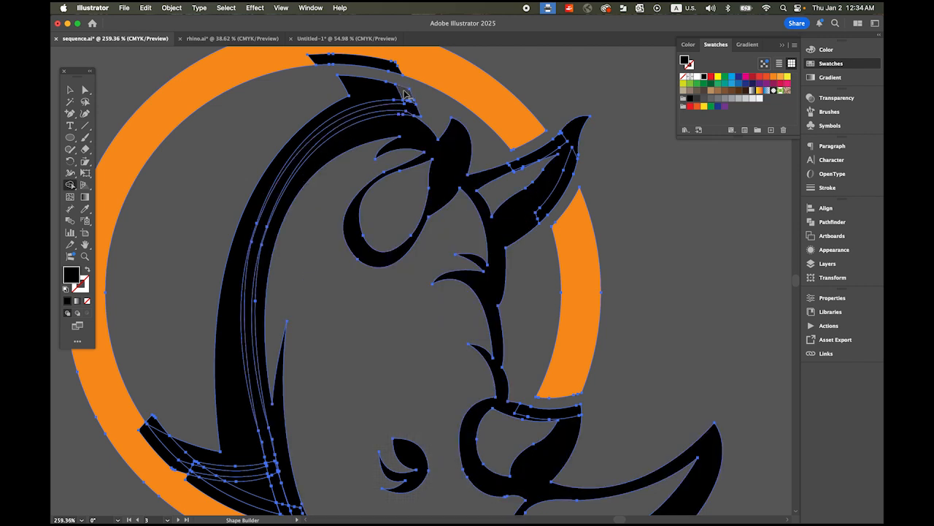
left_click(271, 203, "alt")
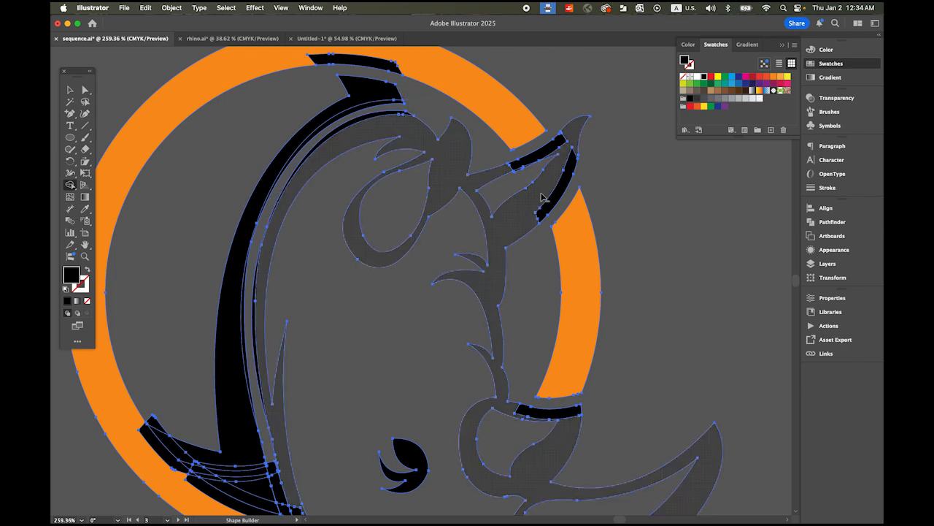
key("super+space")
left_click_drag(540, 167, 669, 202)
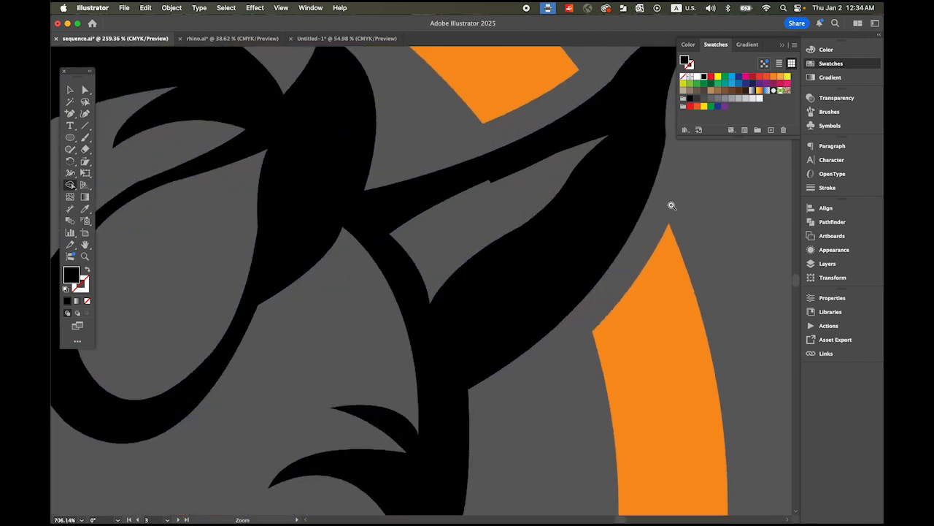
left_click(502, 179, "alt")
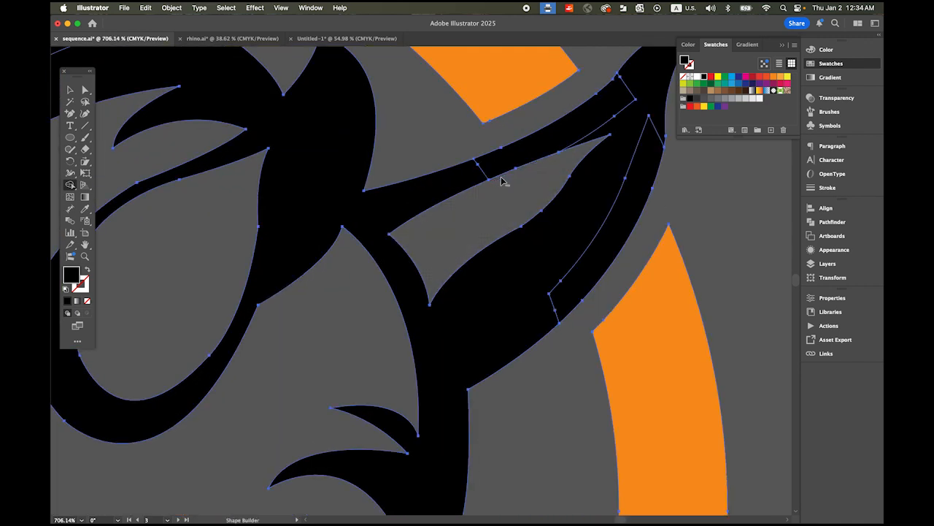
Step: Merge the split strip along the small horn's upper edge into the head outline
key("space")
left_click_drag(536, 177, 508, 111)
key("space")
left_click_drag(476, 404, 456, 206)
left_click_drag(471, 347, 426, 211)
mouse_move(440, 275)
left_mouse_down()
mouse_move(456, 202)
mouse_move(559, 293)
left_mouse_up()
Step: Merge the two split strips on the far ear's edges into the head outline
left_click_drag(602, 229, 463, 472)
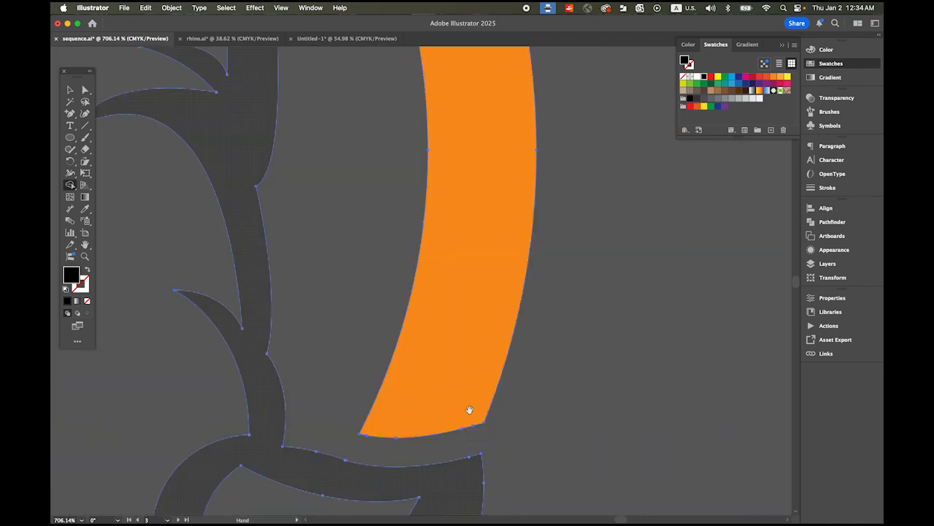
left_click_drag(551, 234, 602, 400)
left_click_drag(528, 356, 492, 442)
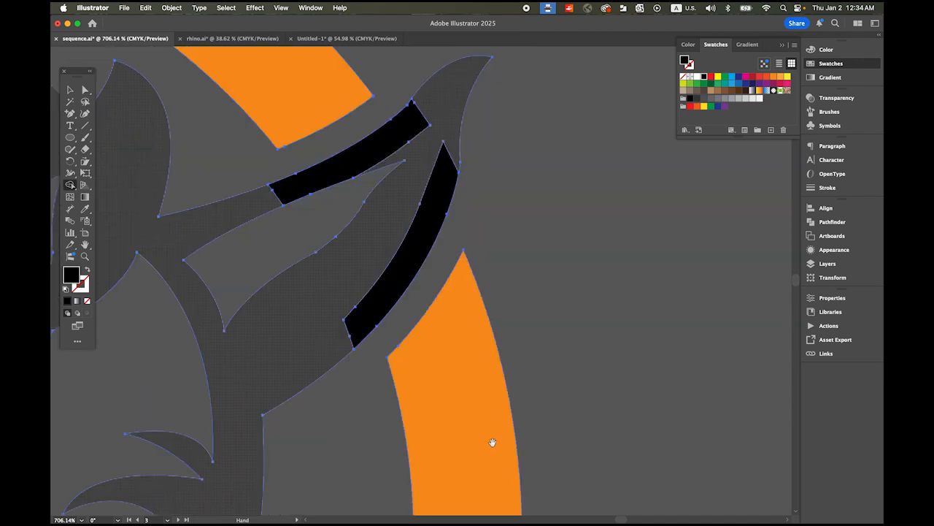
left_click_drag(450, 127, 445, 183)
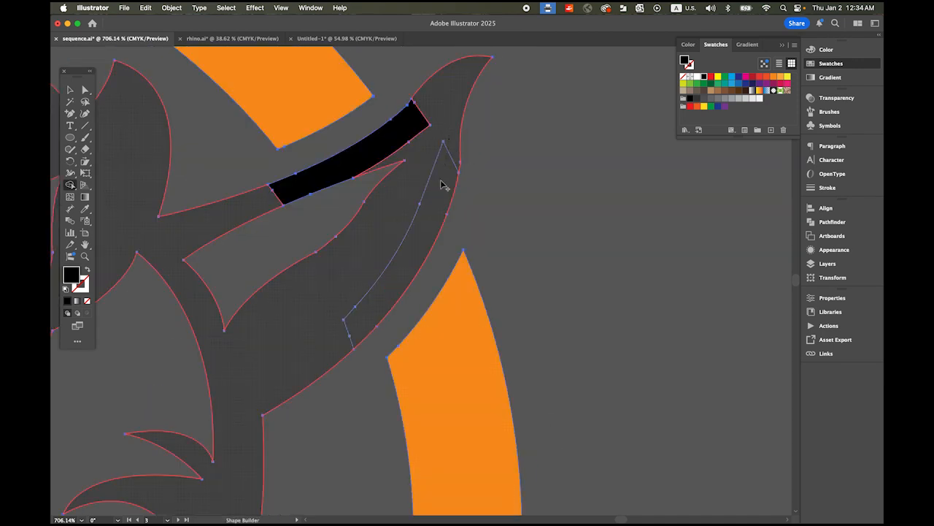
mouse_move(417, 124)
left_mouse_down()
mouse_move(412, 221)
mouse_move(370, 270)
left_mouse_up()
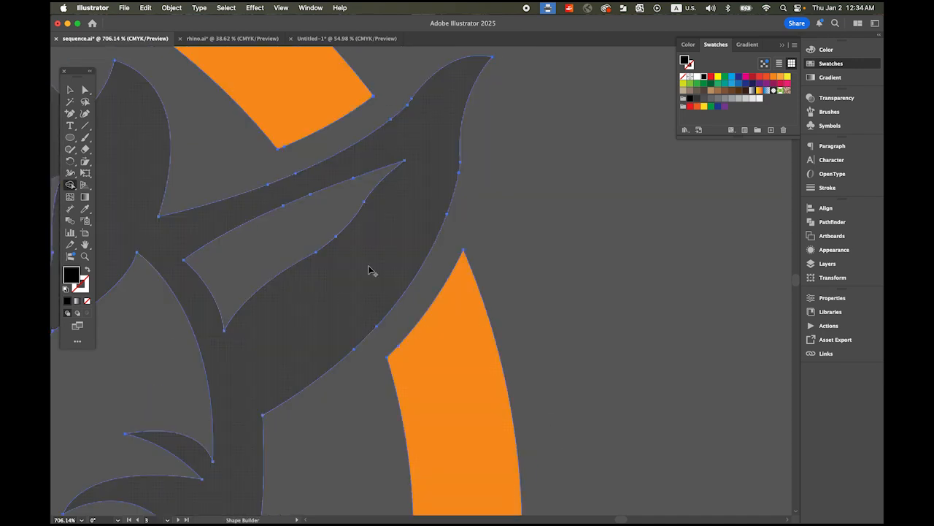
left_click_drag(329, 342, 540, 153)
left_click_drag(478, 384, 434, 130)
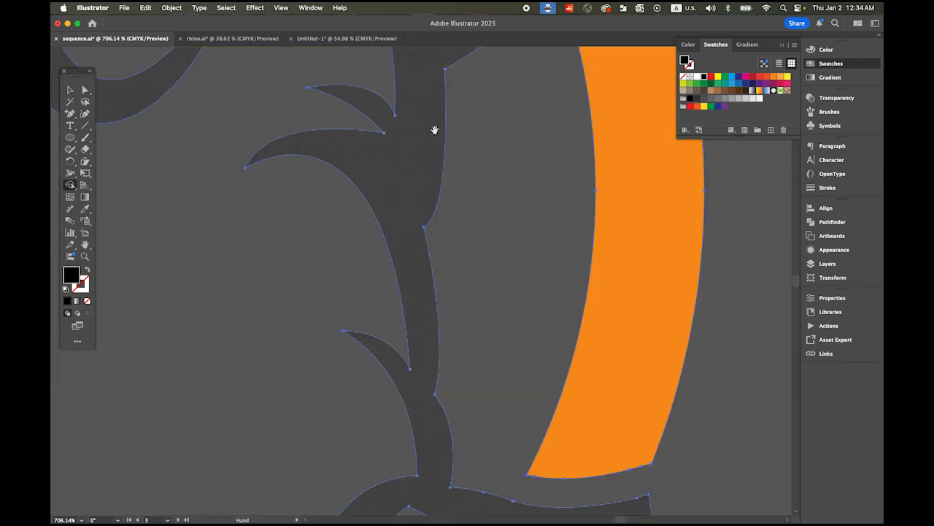
Step: Remove the offset pieces between the ring's lower end and the jaw, and beyond the lower tip of the shape behind the head
left_click_drag(436, 210, 427, 157)
left_click_drag(495, 352, 331, 187)
left_click_drag(536, 324, 297, 245)
left_click_drag(278, 250, 541, 171)
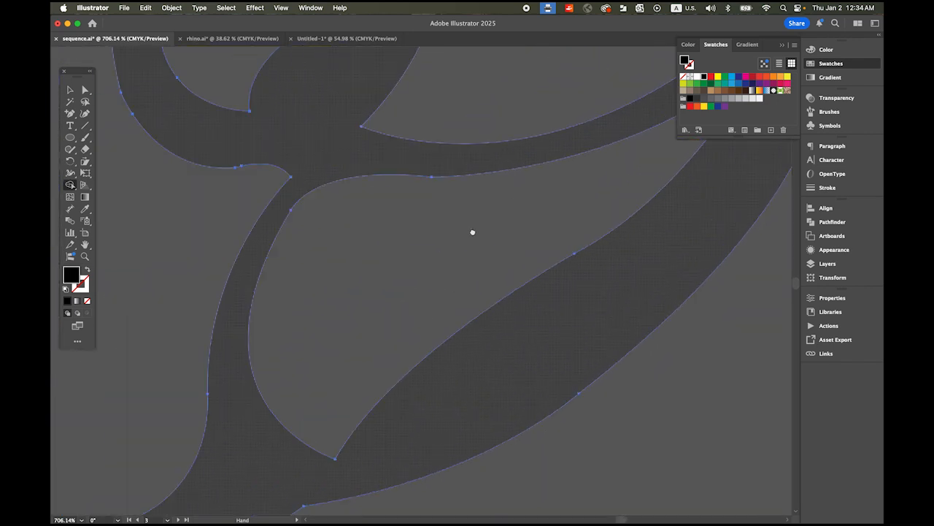
left_click_drag(449, 291, 527, 142)
left_click_drag(377, 327, 621, 407)
left_click_drag(439, 334, 547, 399)
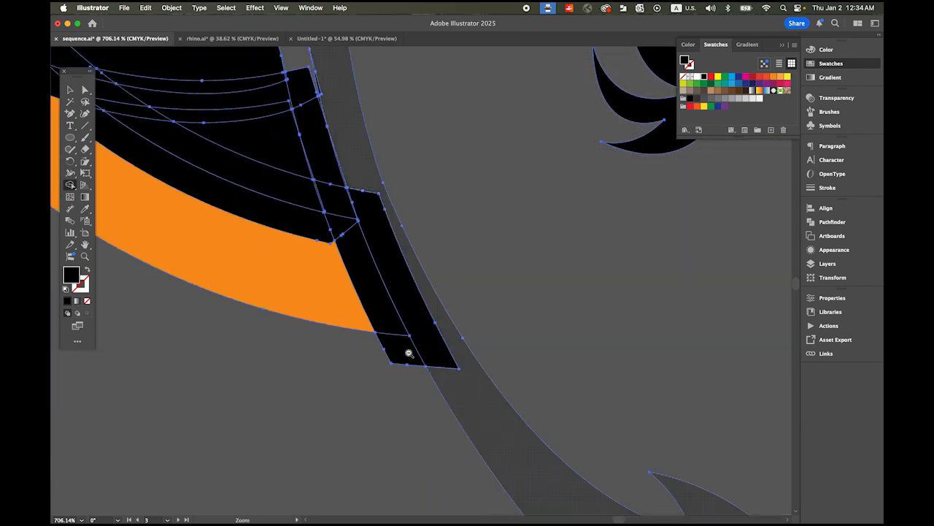
left_click_drag(409, 354, 305, 251)
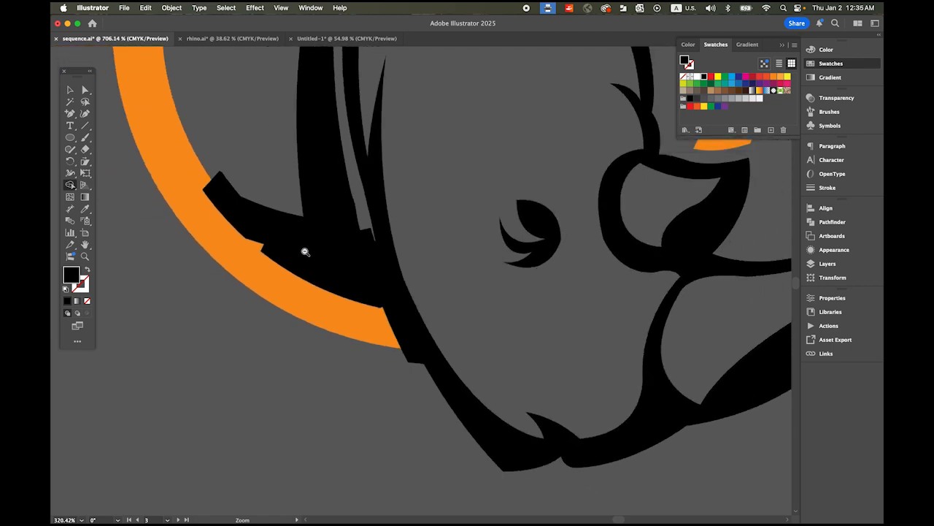
left_click(411, 356, "alt")
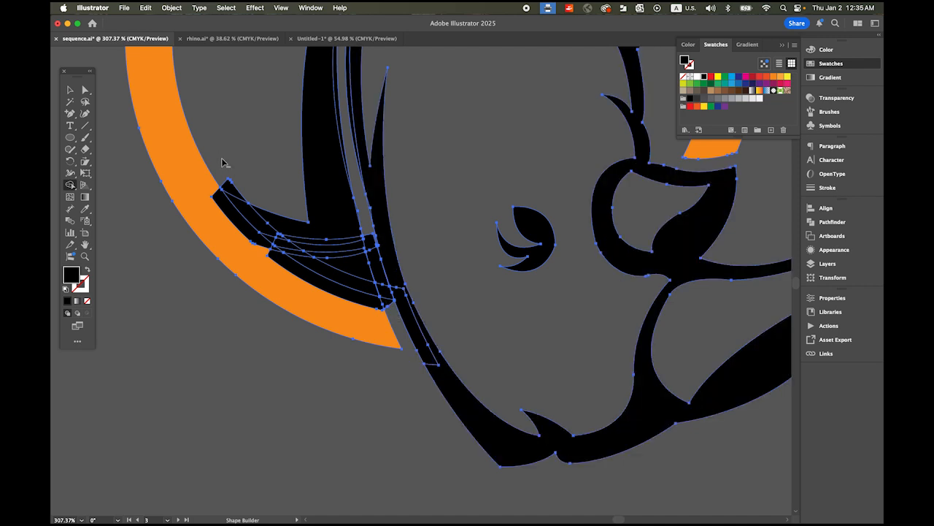
left_click(236, 198, "alt")
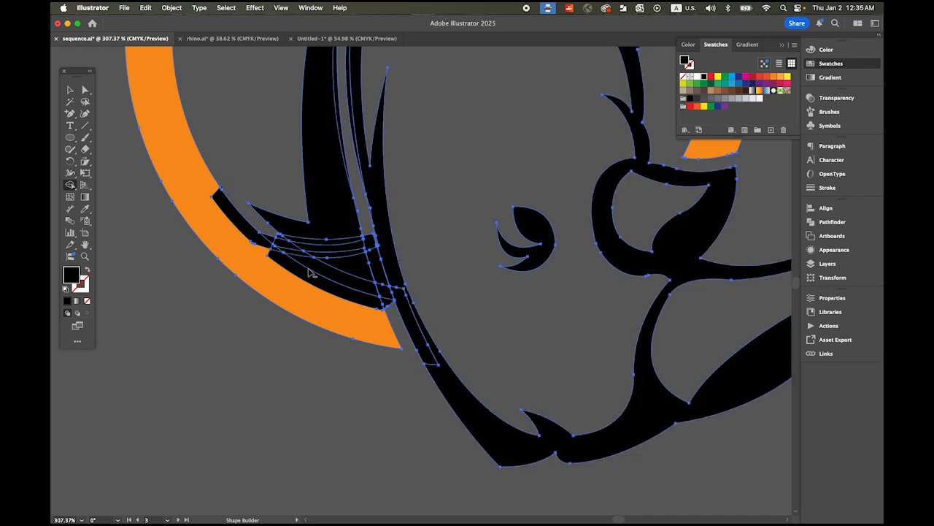
Step: Remove the offset strips crossing the lower part of the shape behind the head to open gaps beside the ring and neck line
left_click_drag(278, 238, 317, 265)
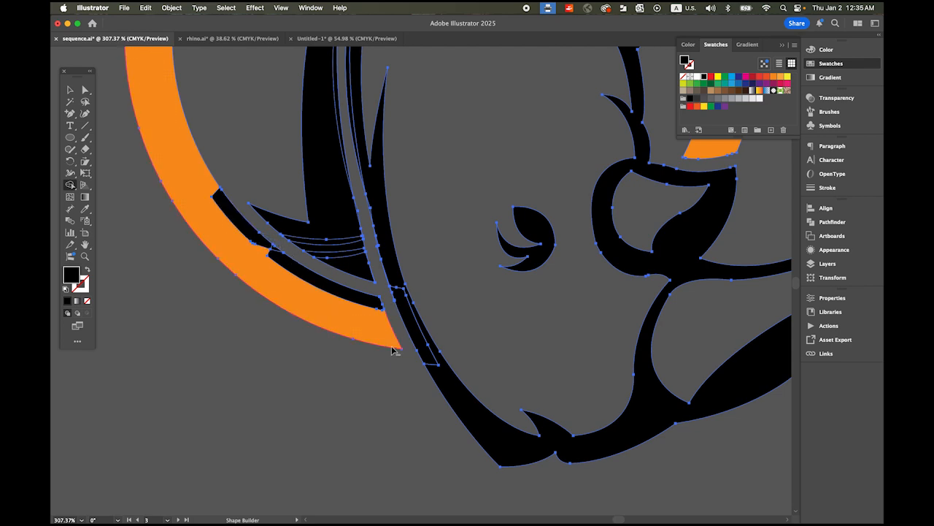
key("space")
left_click_drag(385, 320, 334, 300)
key("space")
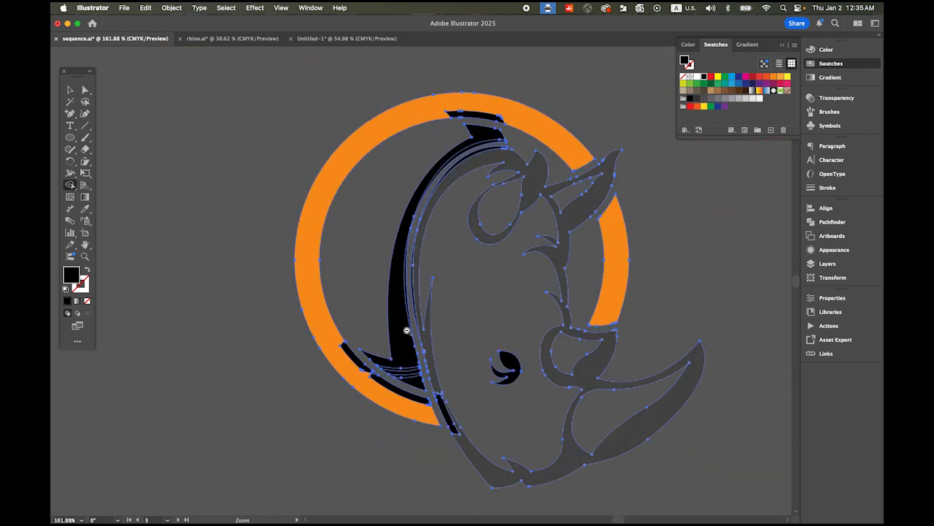
left_click_drag(406, 330, 361, 277)
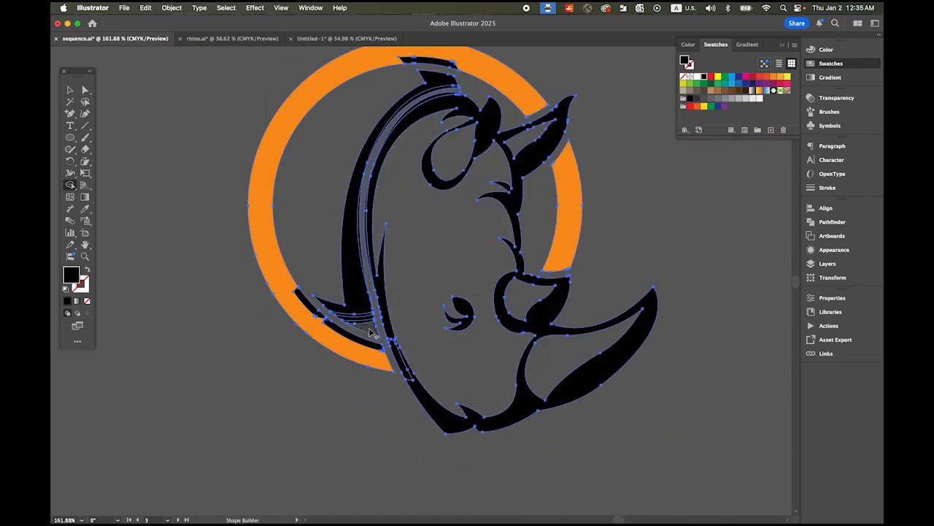
key("super+space")
left_click_drag(363, 306, 445, 361)
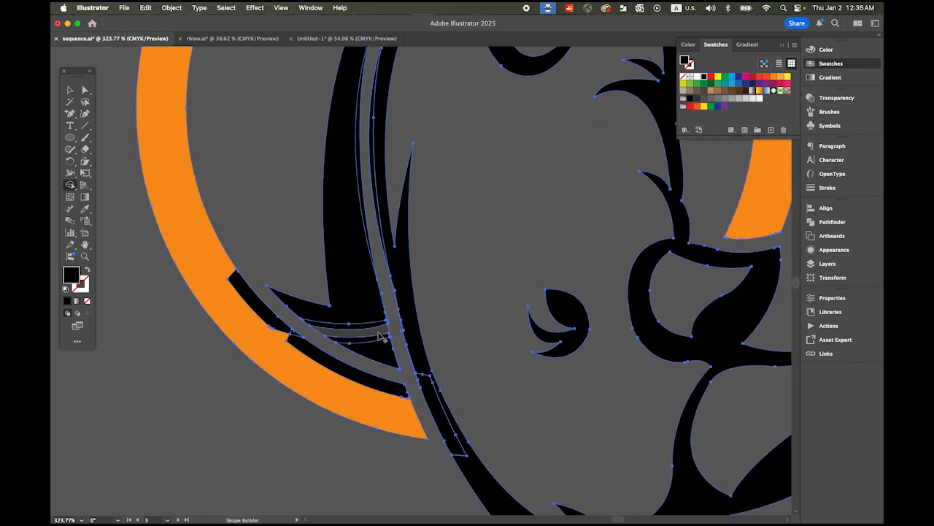
left_click(454, 438)
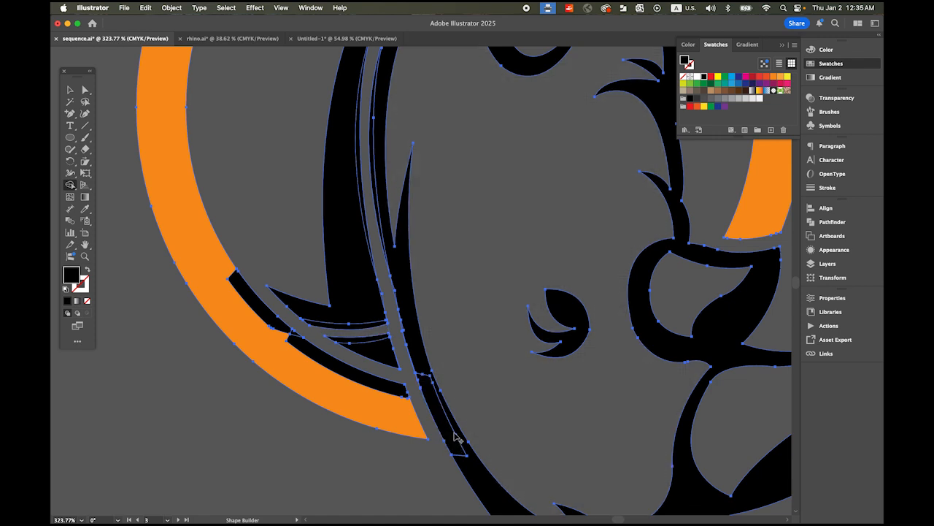
Step: Deselect the artwork and examine the gap behind the head for leftover slivers
left_click_drag(457, 190, 387, 385)
left_click_drag(412, 217, 389, 295)
mouse_move(444, 250)
left_mouse_down()
mouse_move(438, 219)
mouse_move(442, 232)
left_mouse_up()
left_click(70, 89)
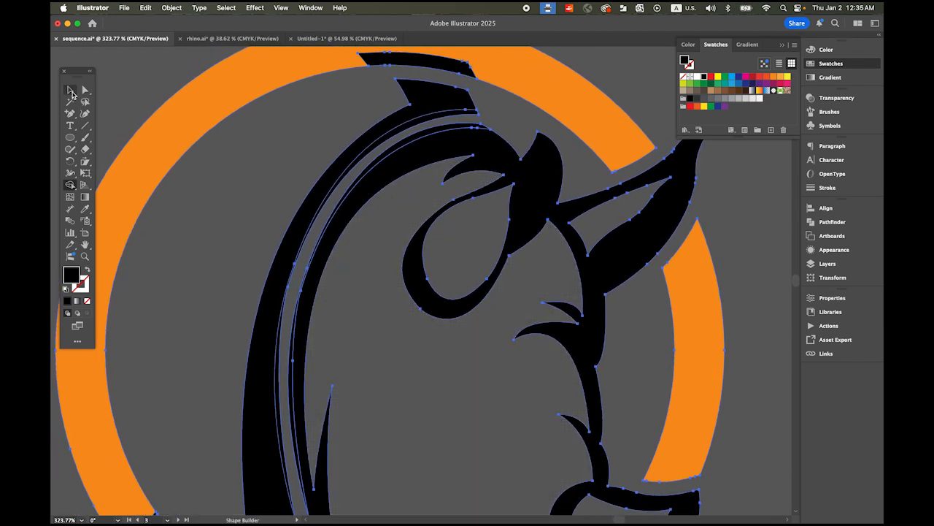
left_click(155, 65)
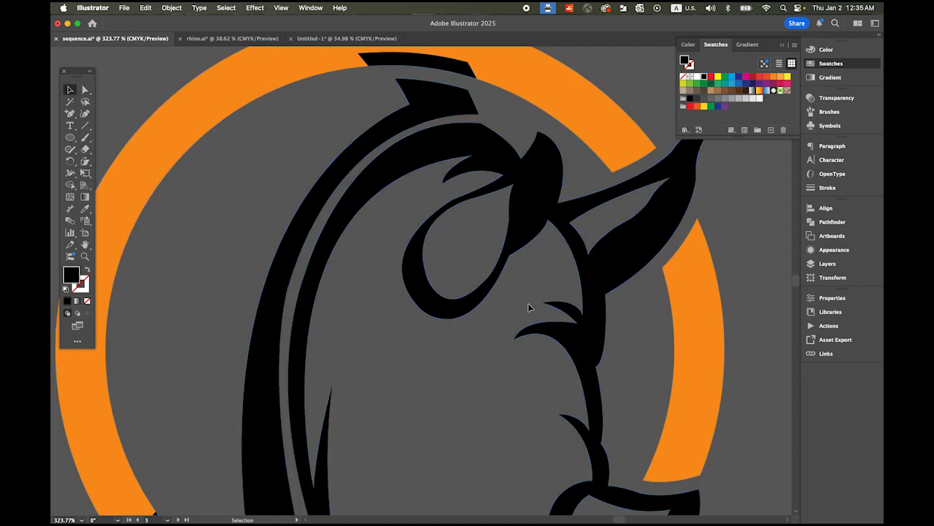
key("space")
left_click_drag(429, 384, 440, 219)
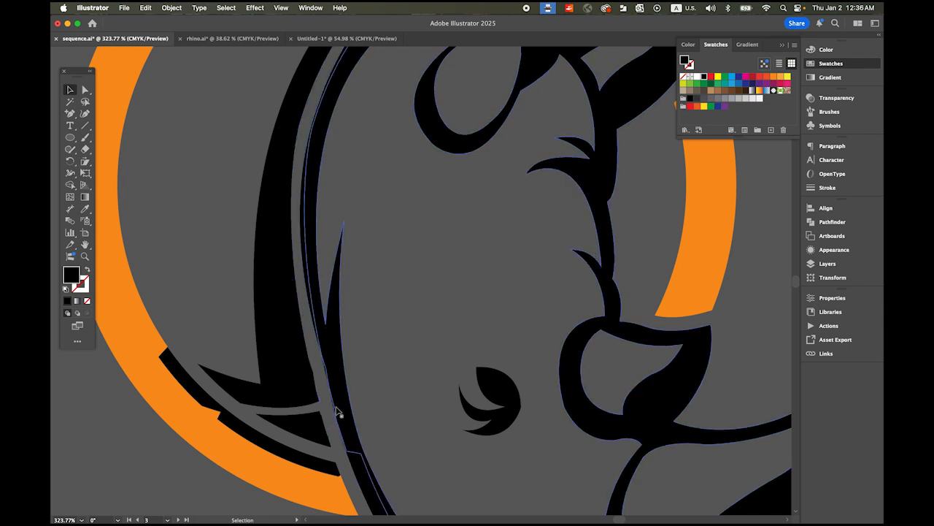
Step: Reselect the rhino and ring artwork and merge the thin edge sliver into the small triangular piece behind the neck with Shape Builder
left_click_drag(274, 439, 405, 497)
key("super+space")
left_click_drag(330, 383, 516, 465)
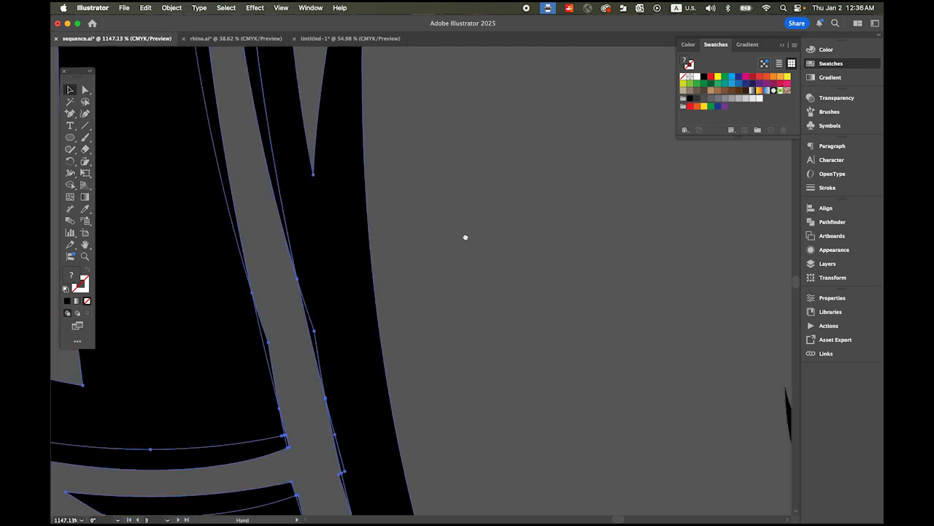
scroll(467, 234, "down", 10)
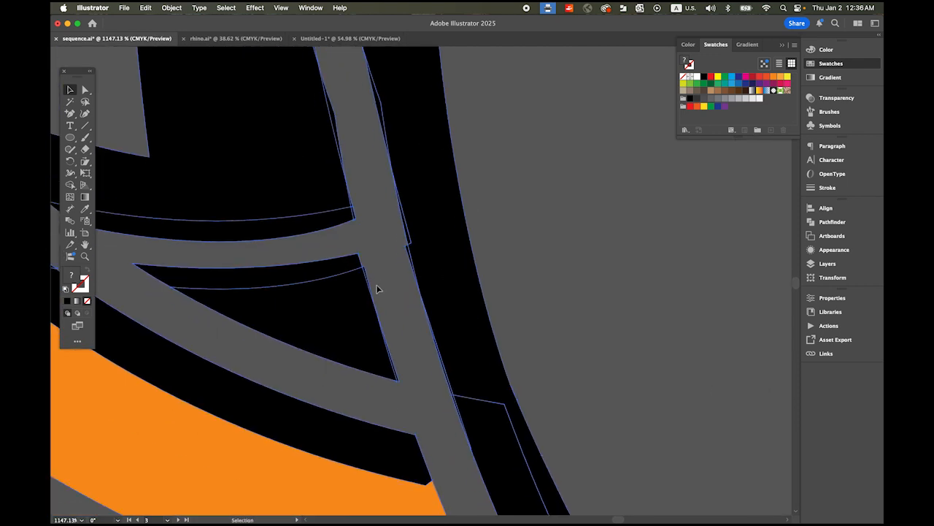
key("super+space")
left_click_drag(381, 358, 415, 371)
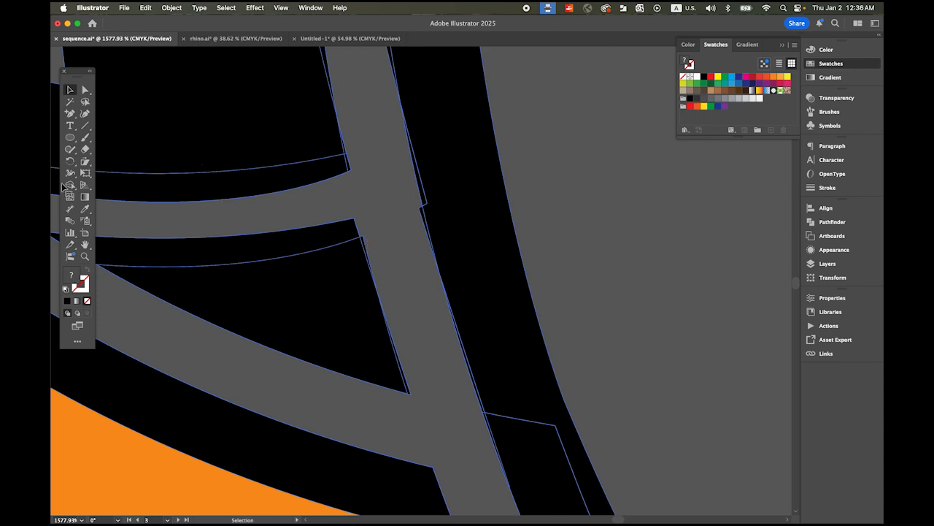
left_click(67, 185)
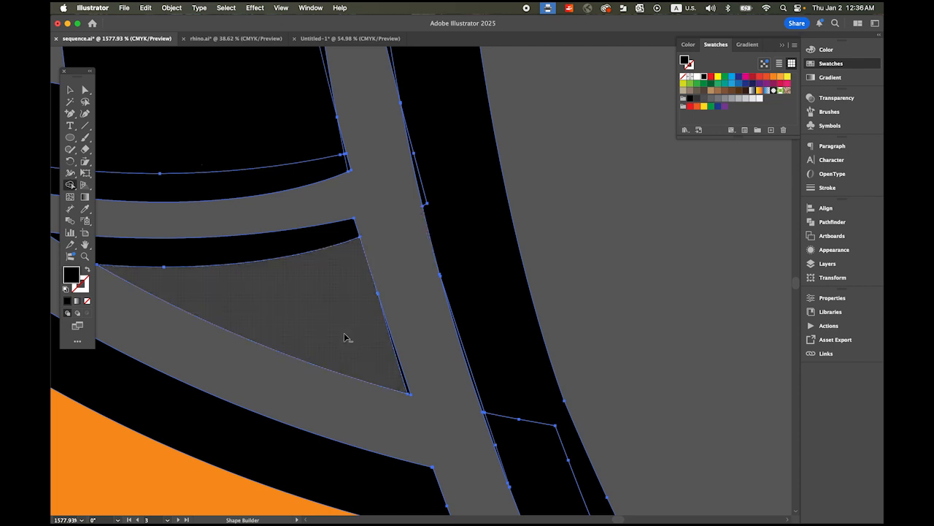
left_click_drag(375, 351, 402, 376)
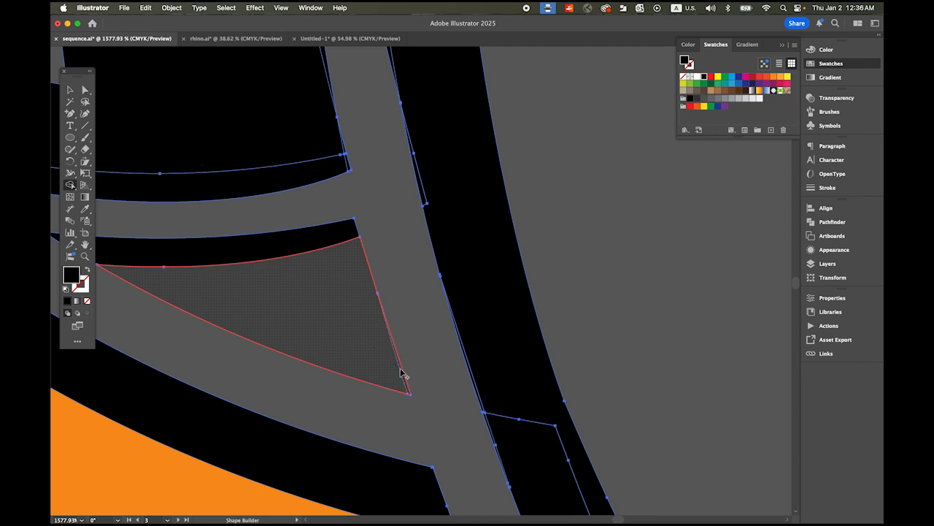
Step: Merge the split strip and thin slivers on both sides of the gap near the lower neck into their adjoining black shapes
mouse_move(501, 379)
left_mouse_down()
mouse_move(535, 456)
mouse_move(562, 471)
left_mouse_up()
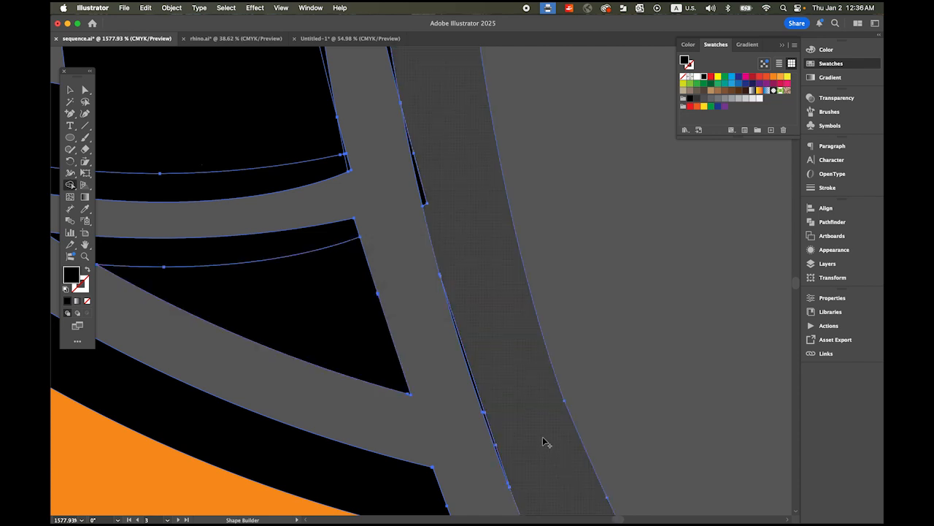
left_click_drag(502, 392, 479, 381)
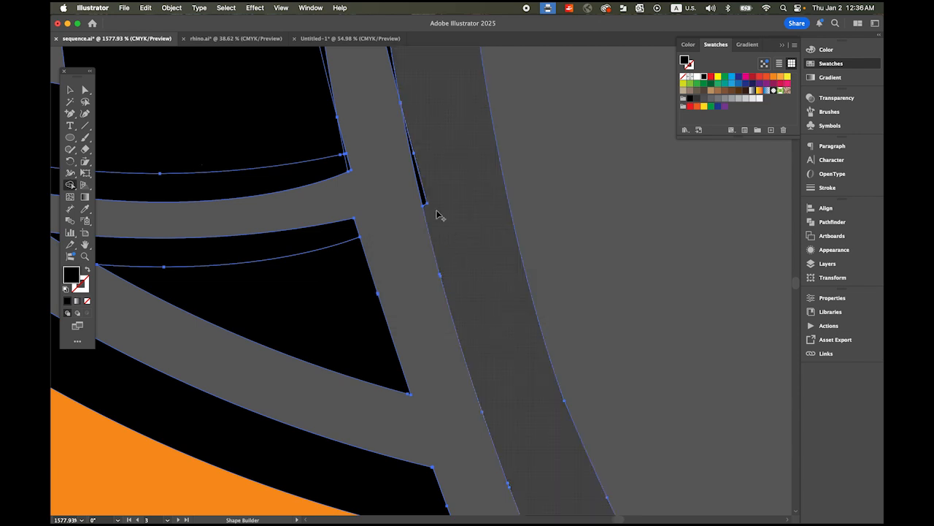
key("space")
left_click_drag(459, 250, 587, 435)
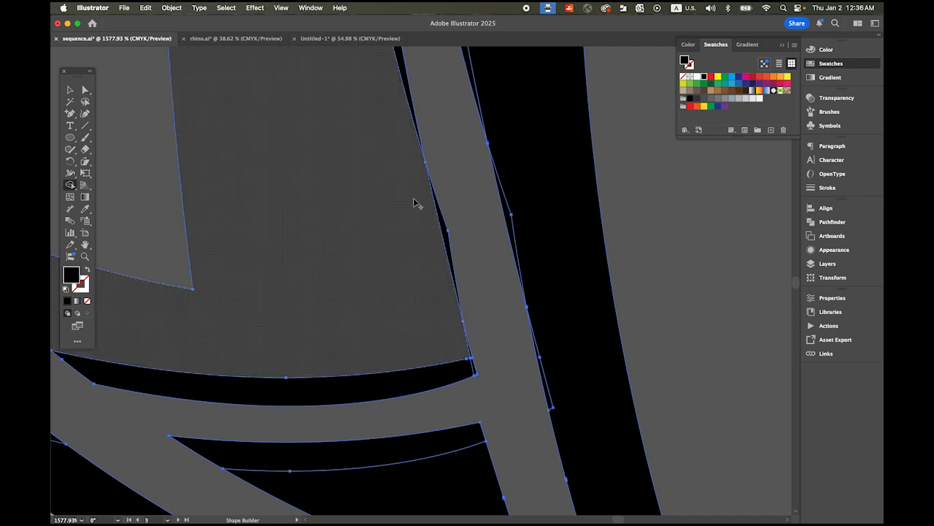
left_click_drag(415, 195, 446, 233)
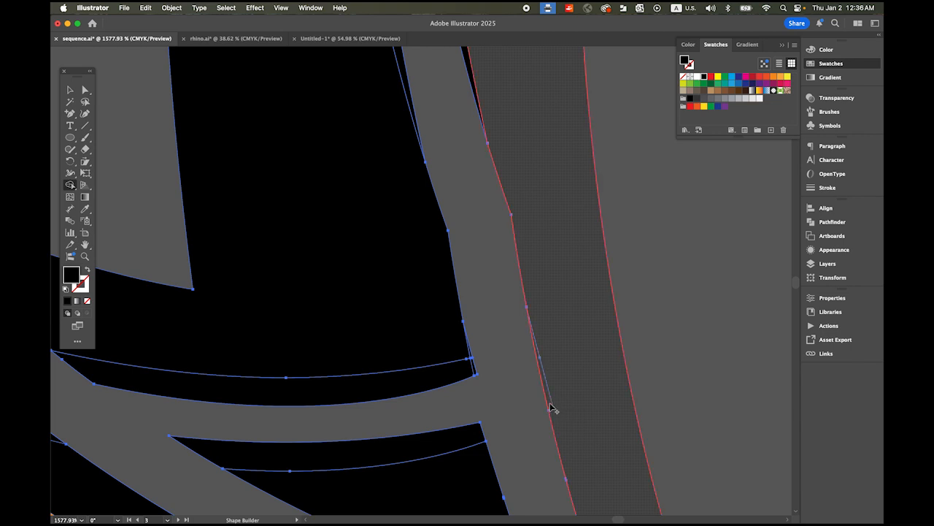
left_click(569, 401)
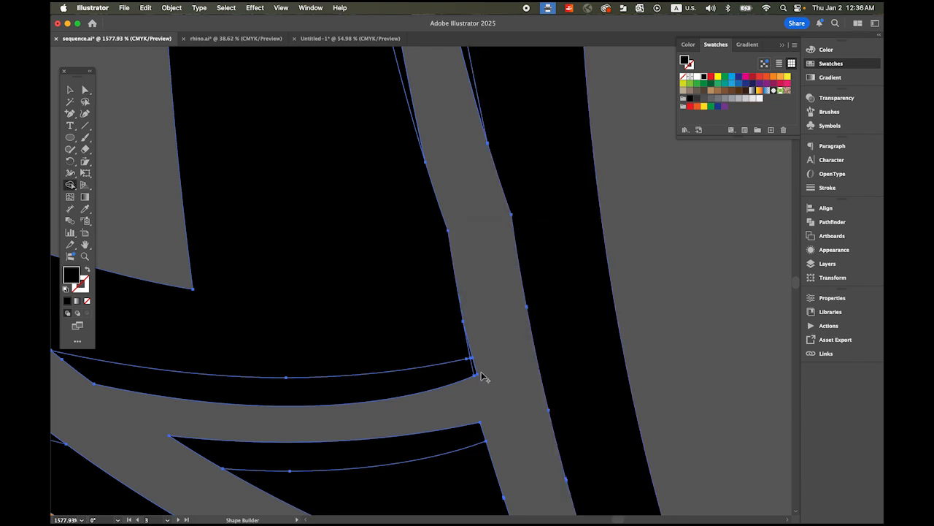
Step: Merge the remaining long slivers along both edges of the curved gap behind the head into the adjoining black shapes
left_click_drag(458, 331, 549, 396)
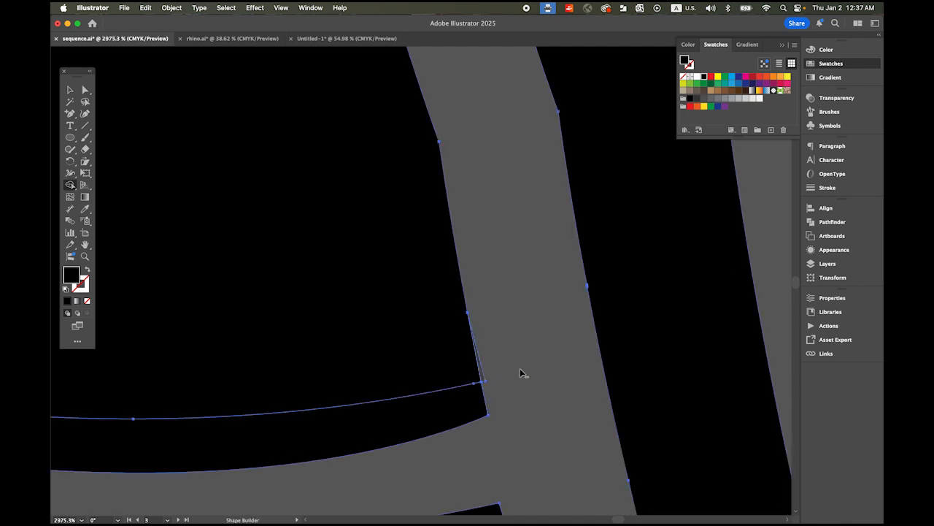
left_click_drag(405, 238, 533, 468)
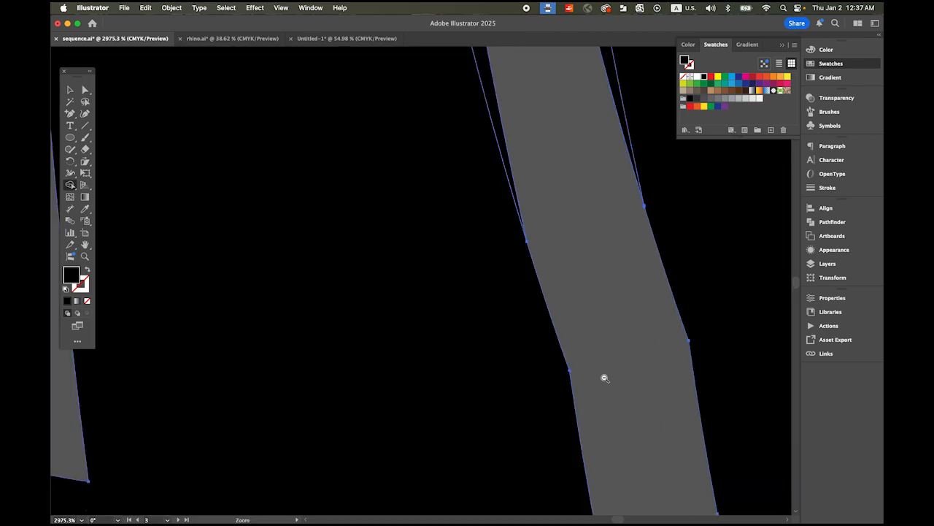
left_click_drag(605, 378, 387, 238)
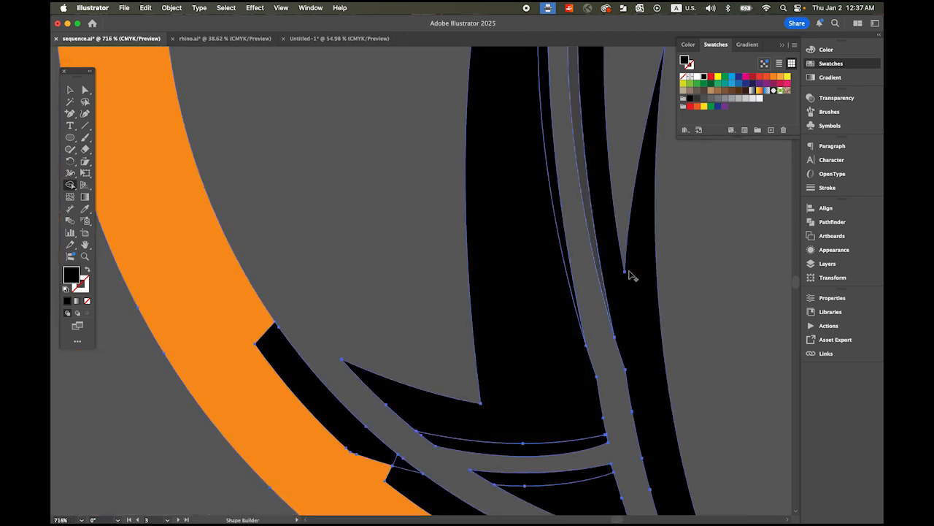
scroll(497, 348, "up", 5)
scroll(497, 348, "right", 3)
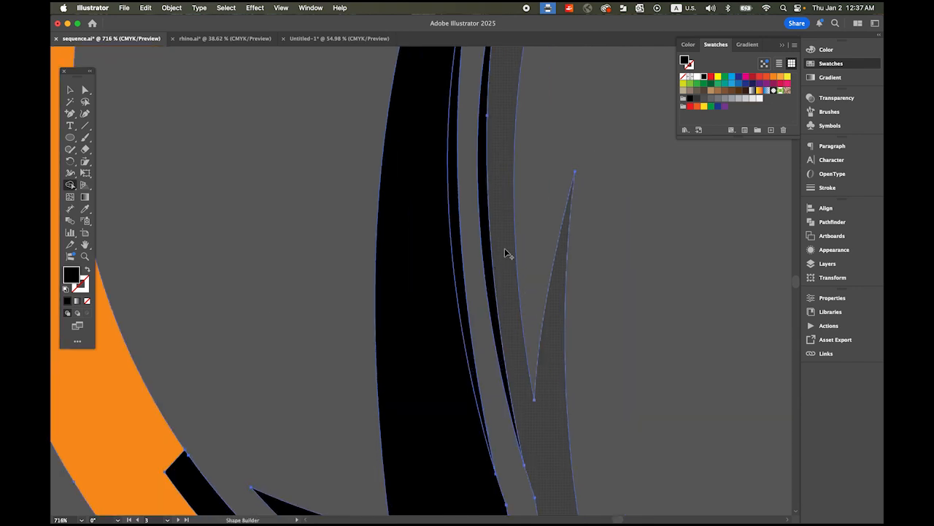
left_click_drag(497, 245, 470, 296)
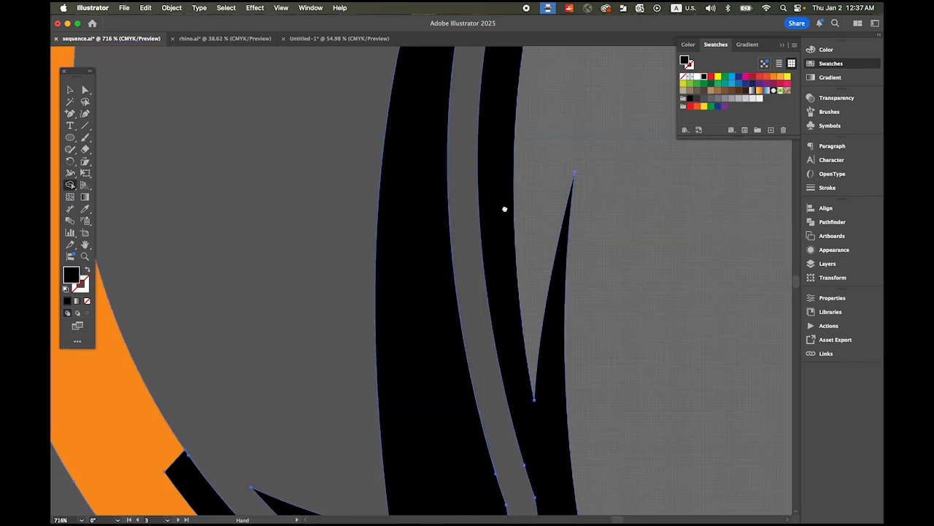
Step: Examine the curved gap up to the ears and the whole logo, and deselect the artwork
left_click_drag(512, 192, 436, 394)
left_click_drag(471, 258, 400, 363)
left_click_drag(478, 252, 367, 413)
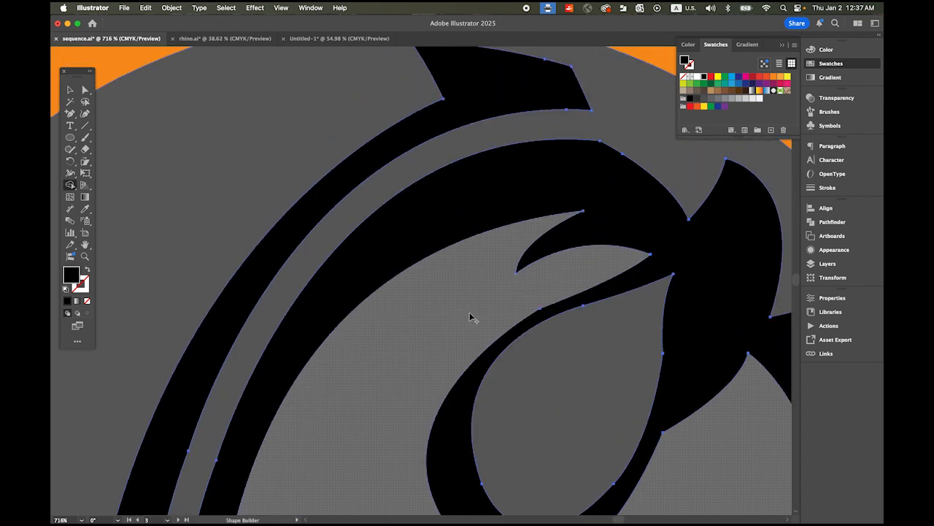
left_click_drag(559, 290, 428, 240)
left_click_drag(571, 438, 474, 229)
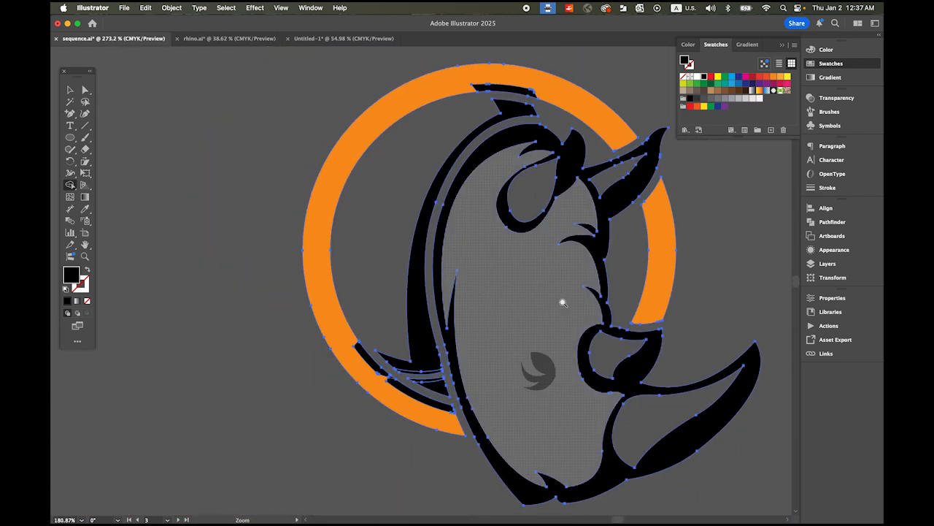
key("v")
left_click(219, 200)
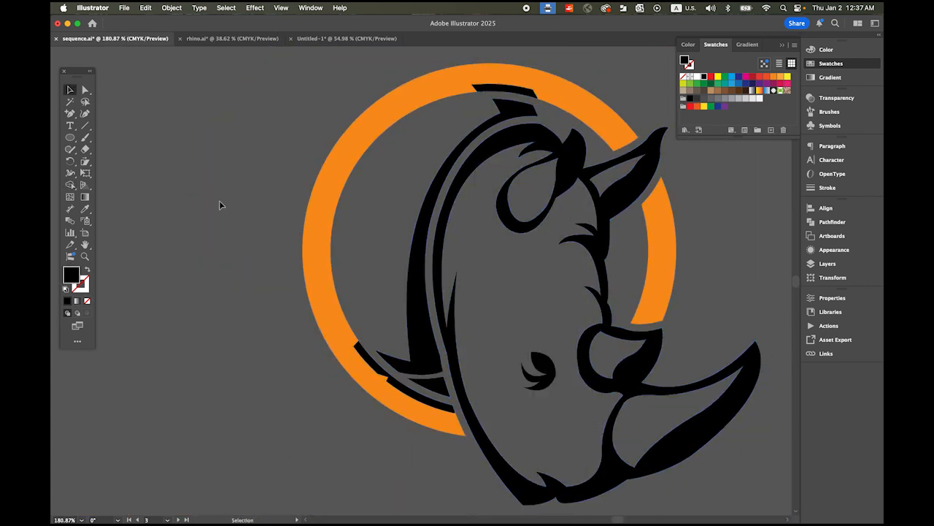
Step: Reselect the artwork and merge the black offset strips at the ring's top and lower inner edge into the large ring section
left_click_drag(257, 133, 597, 367)
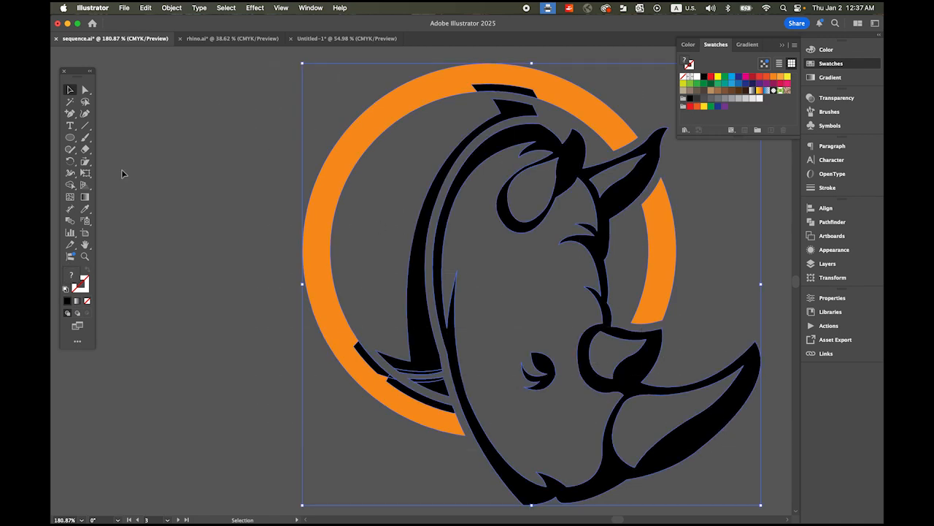
left_click(70, 185)
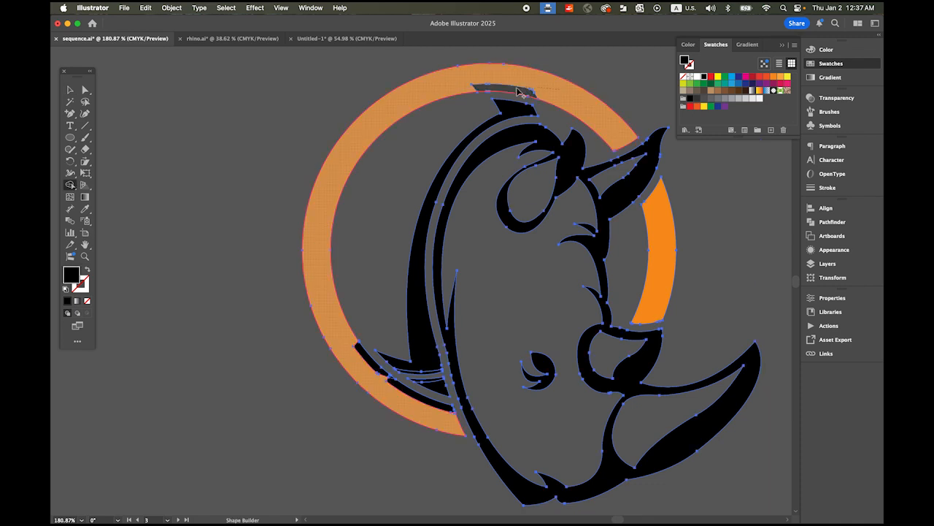
left_click(587, 87)
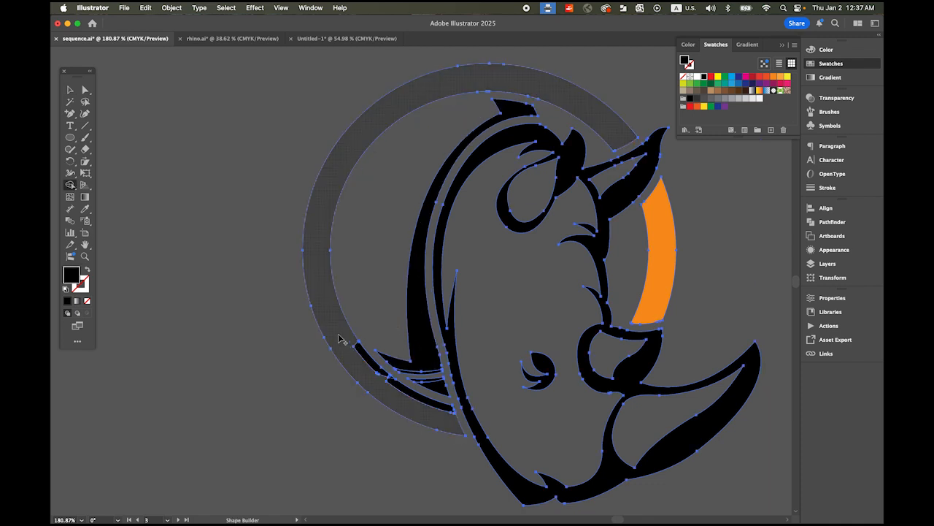
left_click_drag(349, 349, 426, 411)
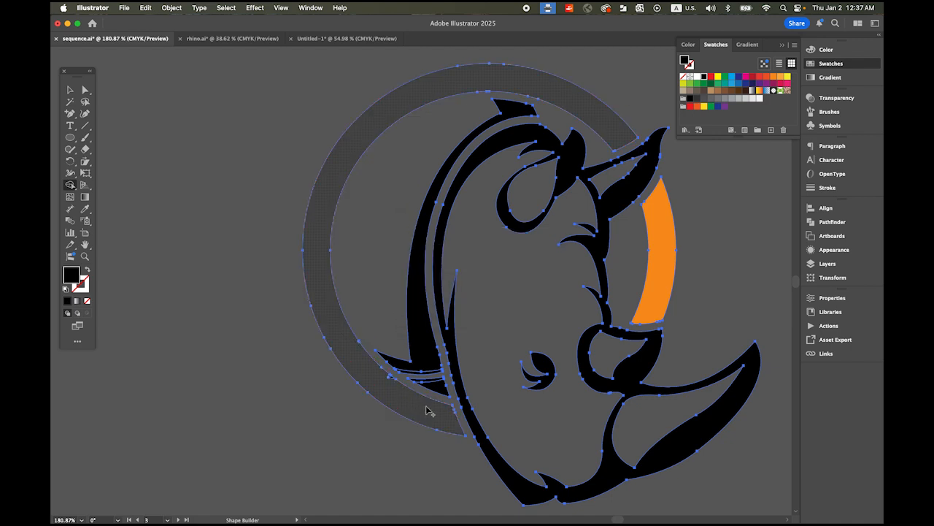
left_click(441, 400)
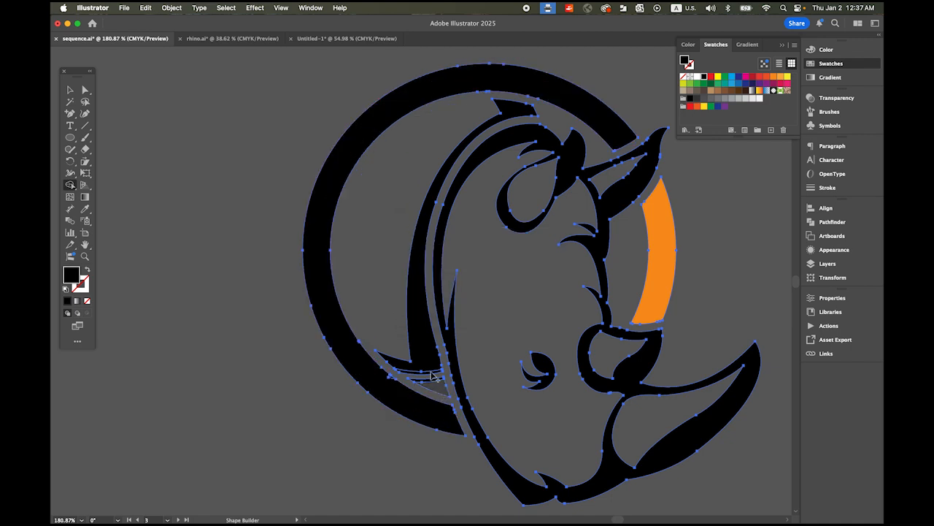
Step: Merge the thin strips along the gap at the lower mane tip and the ring's small sliver into their adjoining black shapes
left_click_drag(456, 387, 582, 469)
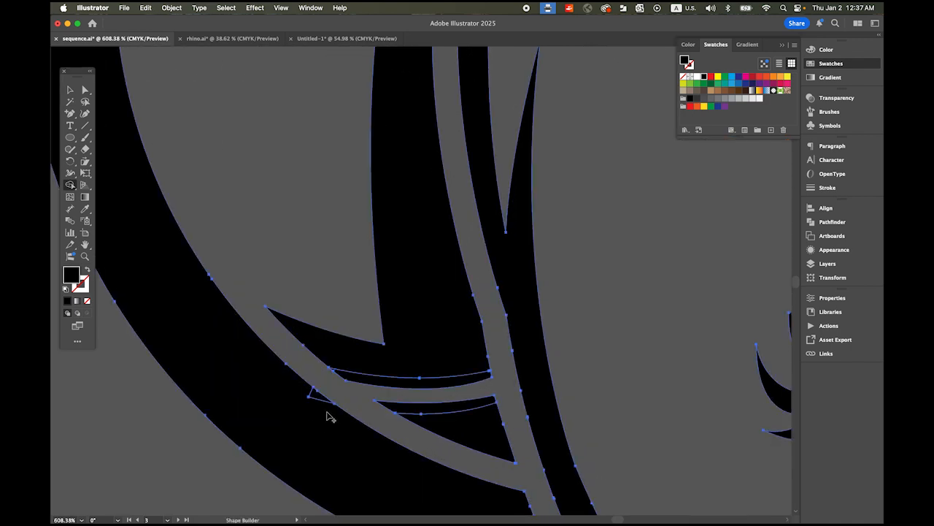
left_click_drag(324, 407, 312, 389)
mouse_move(465, 428)
left_mouse_down()
mouse_move(443, 409)
mouse_move(443, 376)
mouse_move(455, 365)
mouse_move(453, 387)
left_mouse_up()
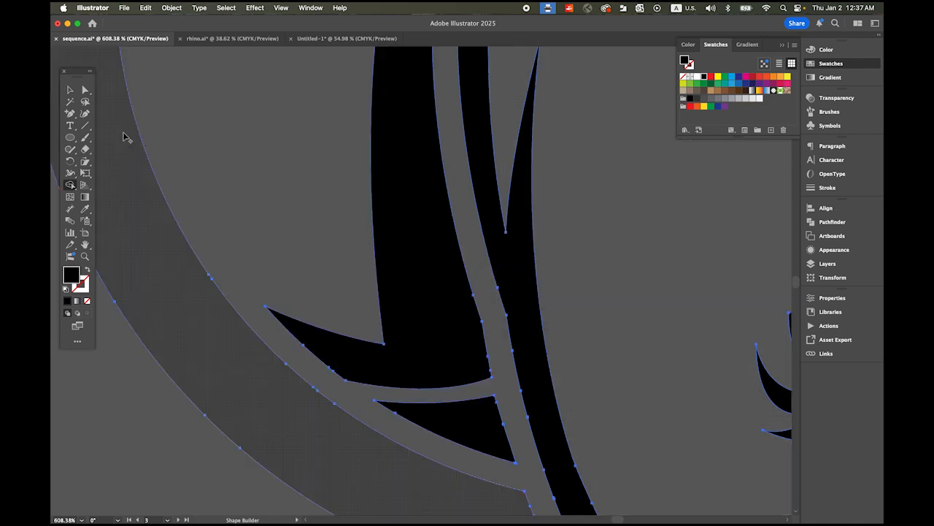
left_click(70, 89)
left_click(129, 397)
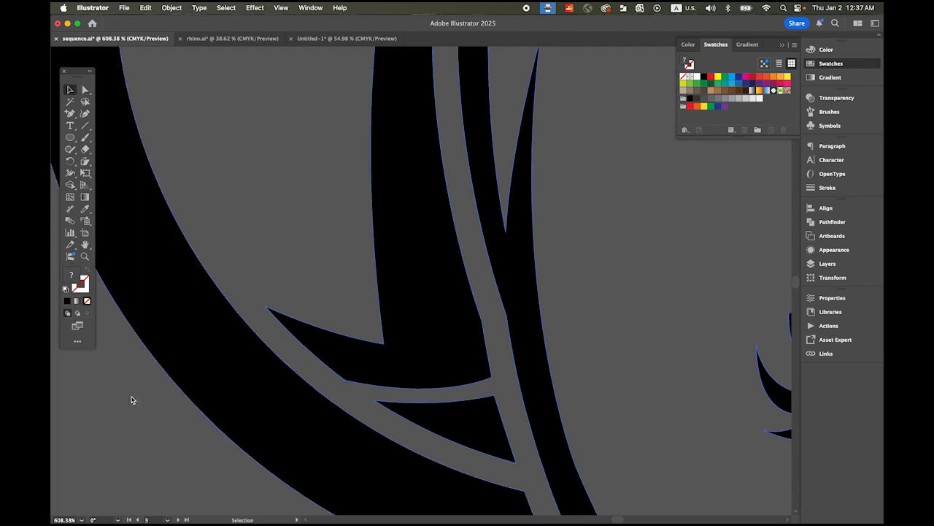
Step: Select the whole logo and fill the orange ring segment with black using Shape Builder
key("z")
left_click(597, 380, "alt")
left_click_drag(413, 319, 329, 287)
left_click_drag(527, 347, 314, 290)
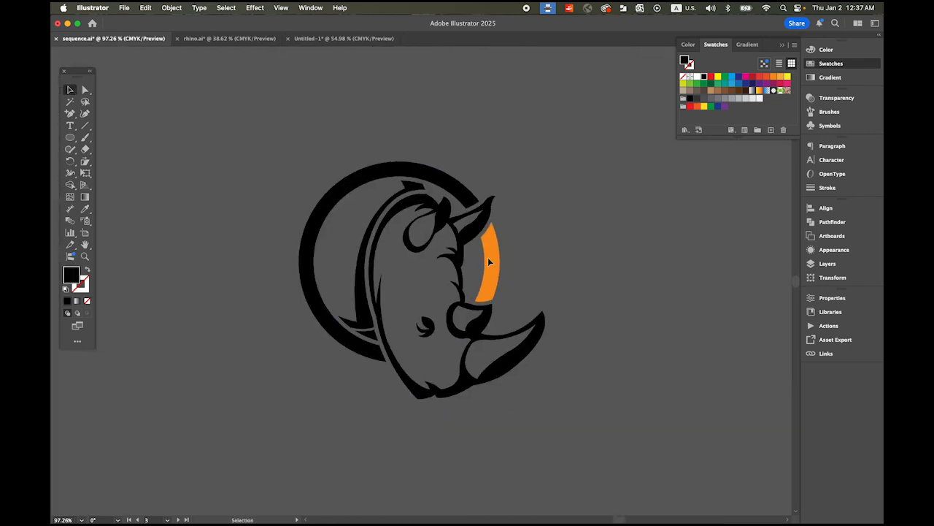
left_click_drag(310, 165, 659, 438)
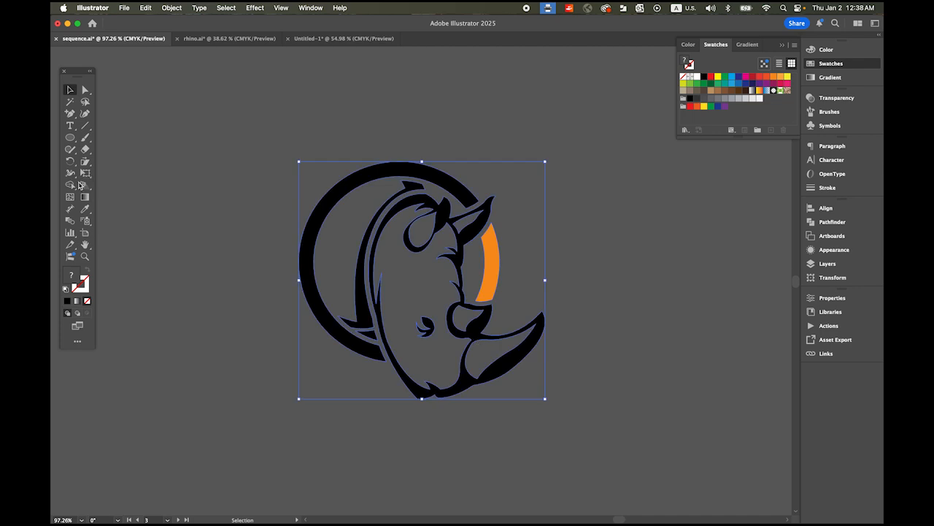
left_click(70, 185)
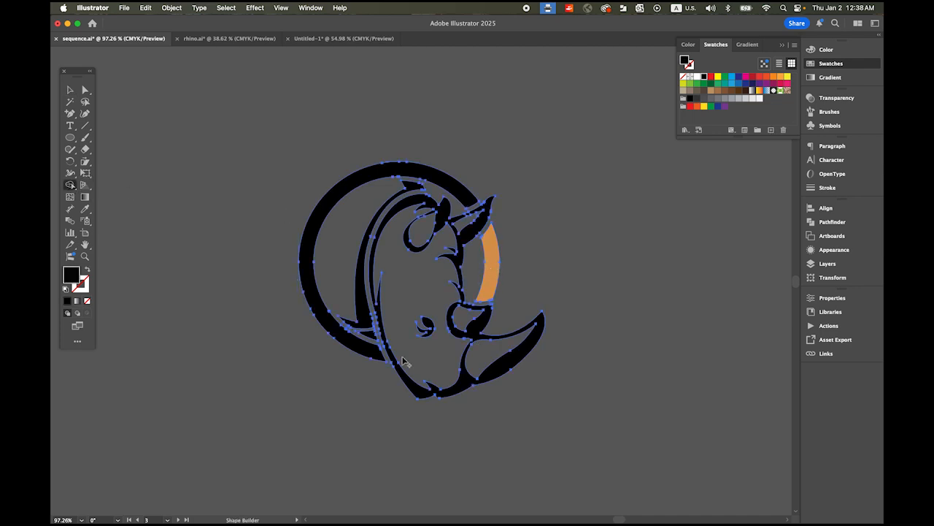
left_click(464, 299)
left_click(70, 89)
left_click(253, 241)
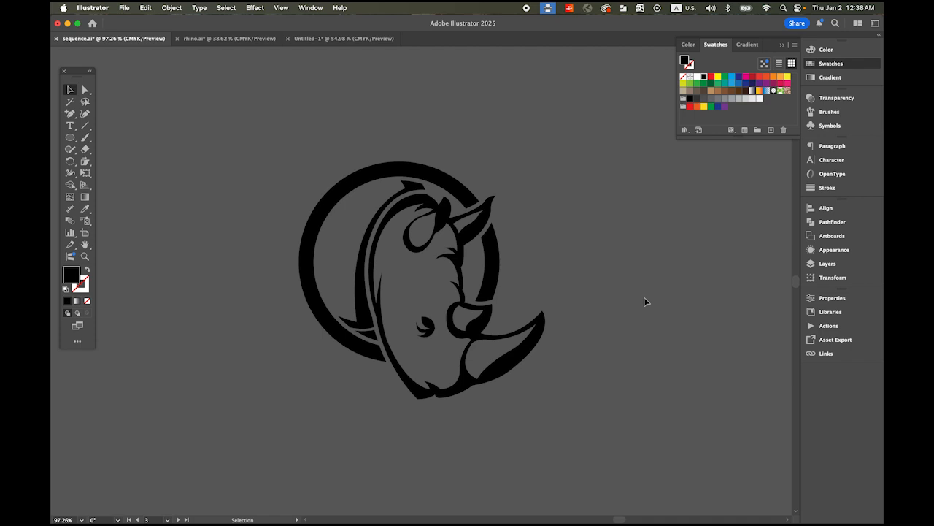
Step: Add the text "RHINO" and place it just beneath the rhino head emblem
left_click_drag(544, 432, 564, 362)
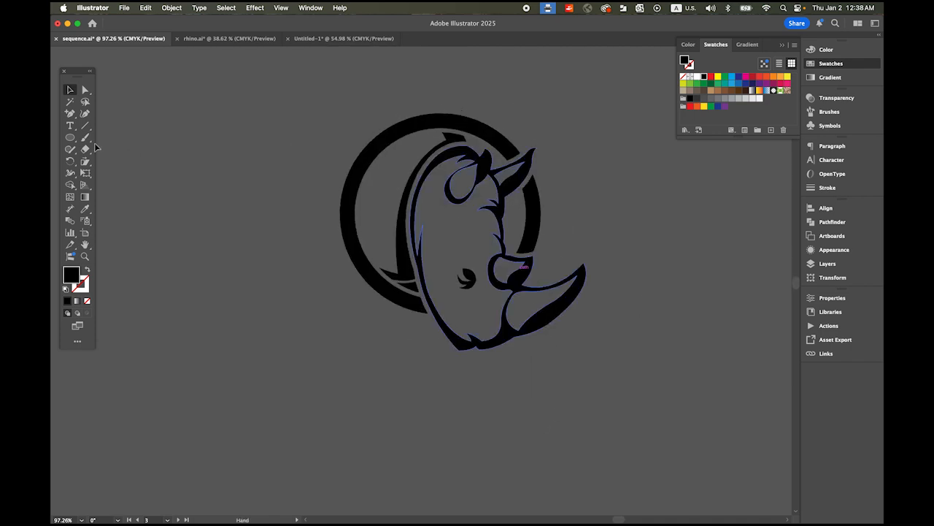
left_click(70, 125)
left_click(302, 385)
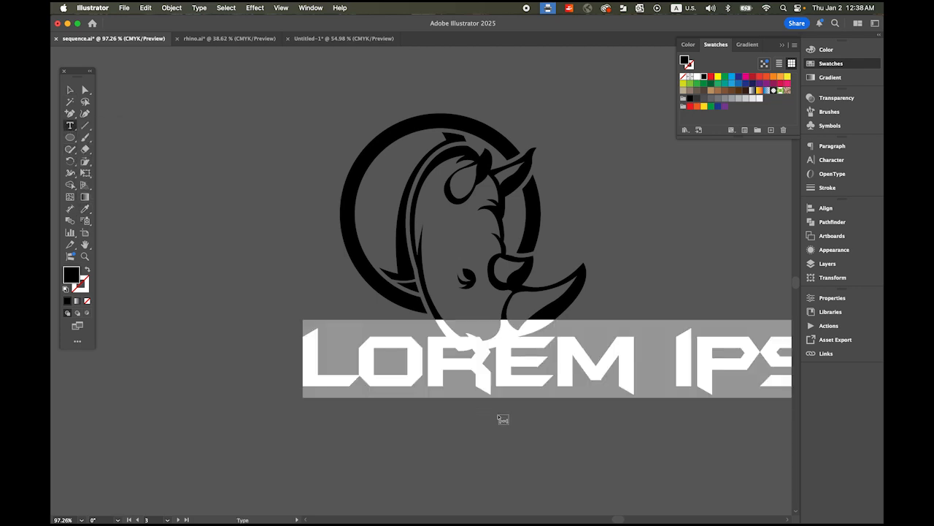
type("RHINO")
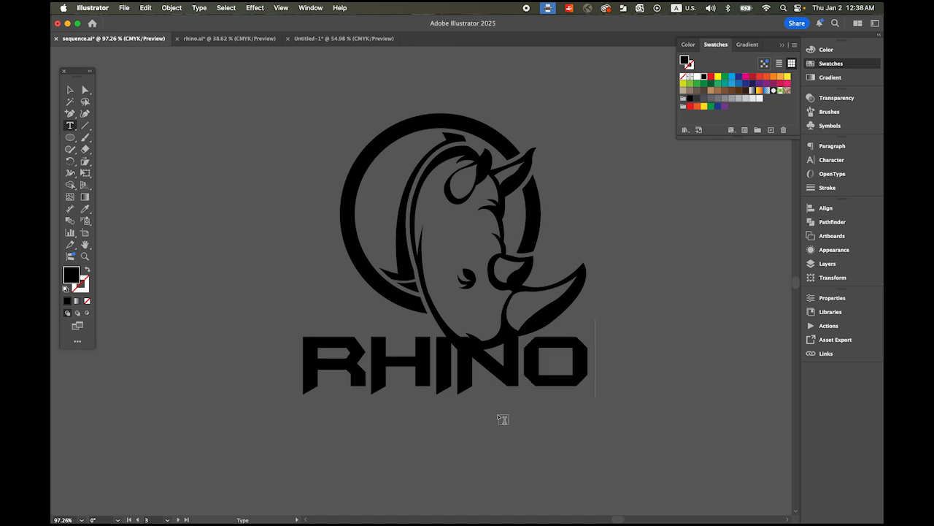
left_click(71, 91)
left_click_drag(384, 373, 401, 405)
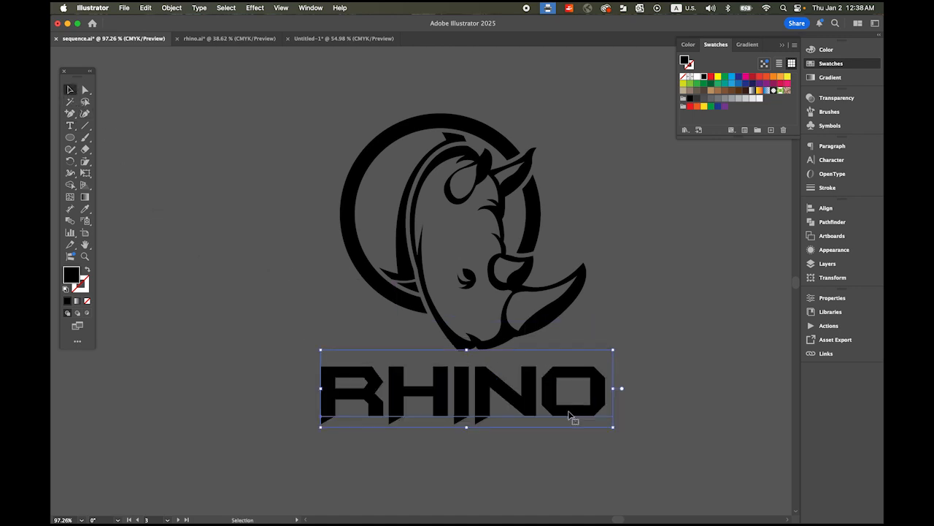
left_click(85, 162)
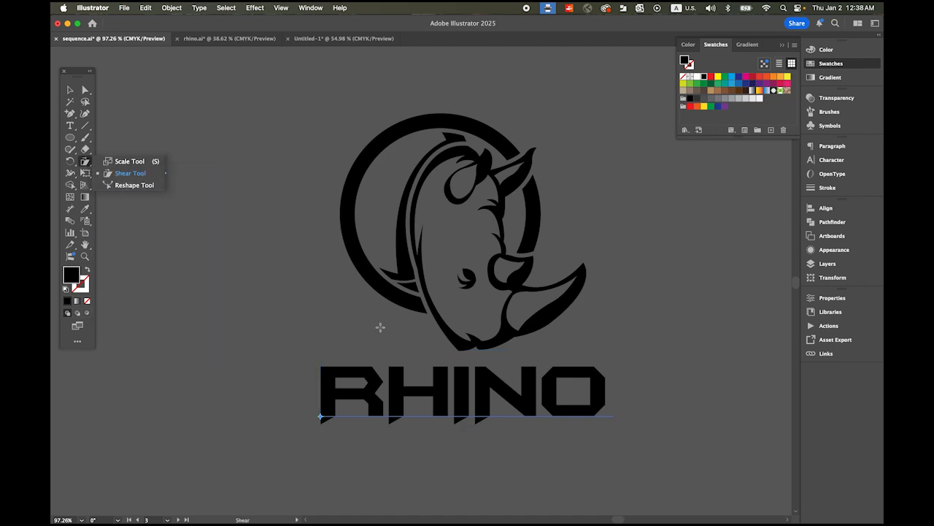
left_click(130, 162)
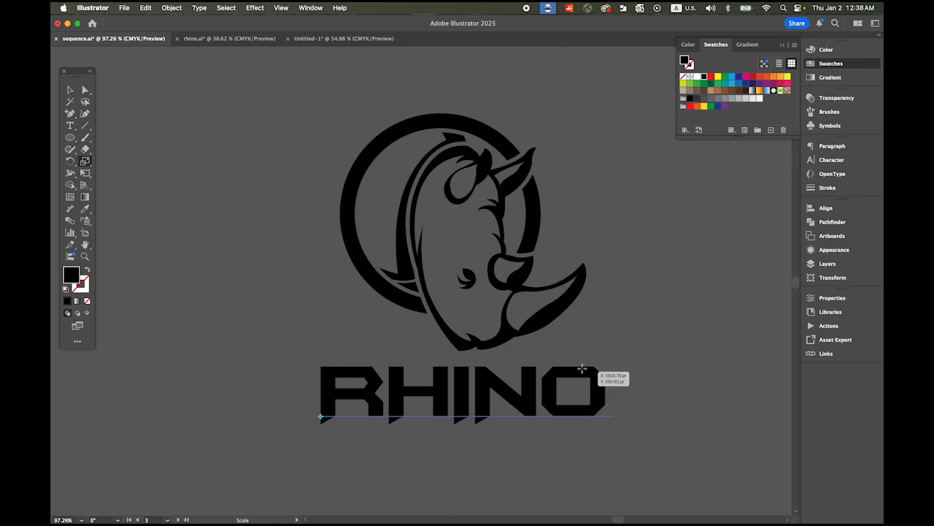
mouse_move(588, 371)
left_mouse_down()
mouse_move(610, 373)
mouse_move(598, 367)
left_mouse_up()
key("super+z")
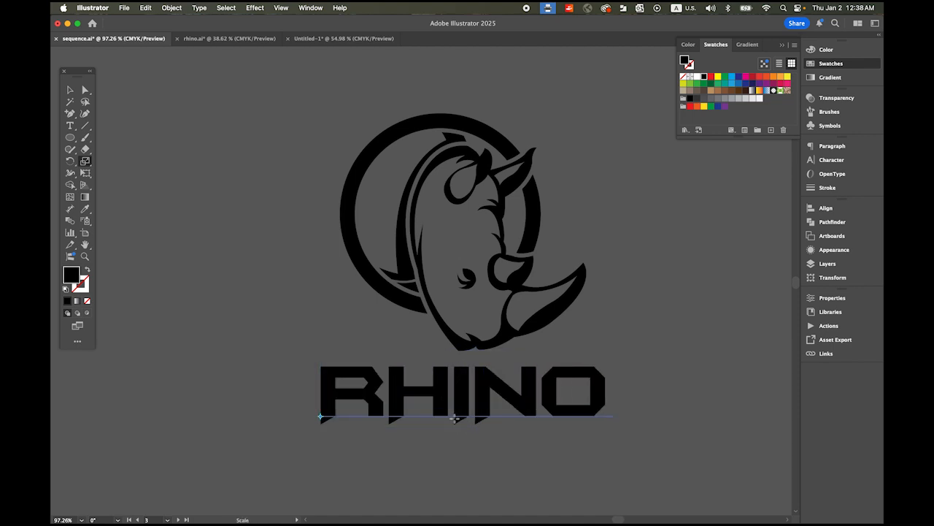
left_click_drag(452, 419, 445, 416)
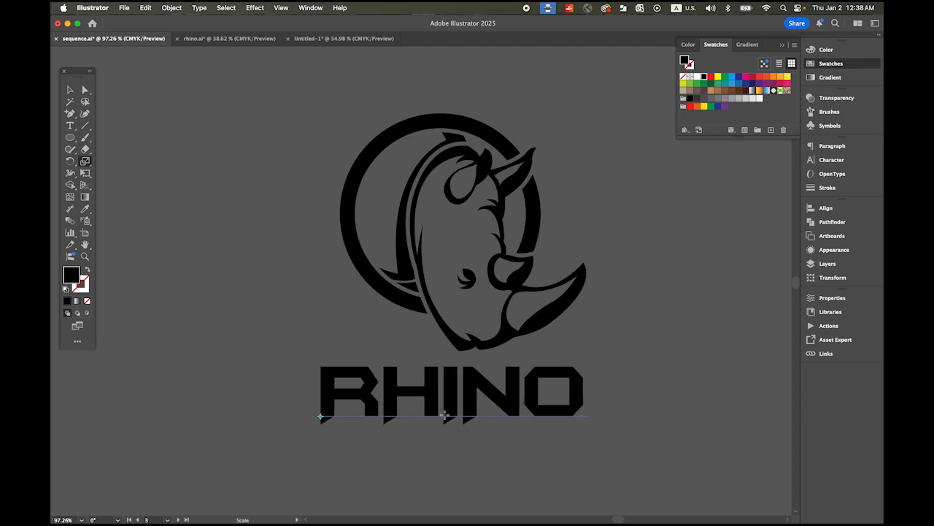
key("super+z")
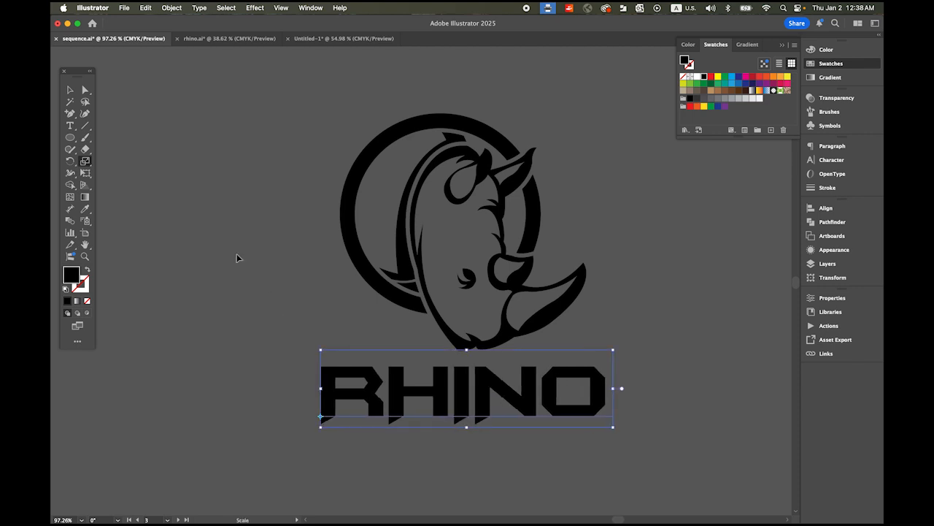
Step: Shear the RHINO text horizontally so its letters slant forward, and move it centrally beneath the emblem, closer to the rhino's chin
left_click_drag(86, 164, 131, 176)
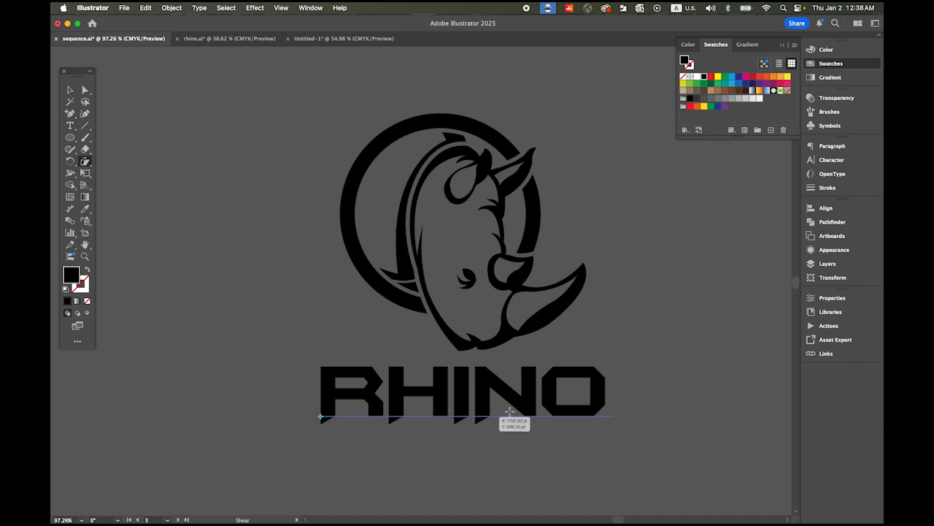
left_click_drag(603, 372, 608, 371)
key("v")
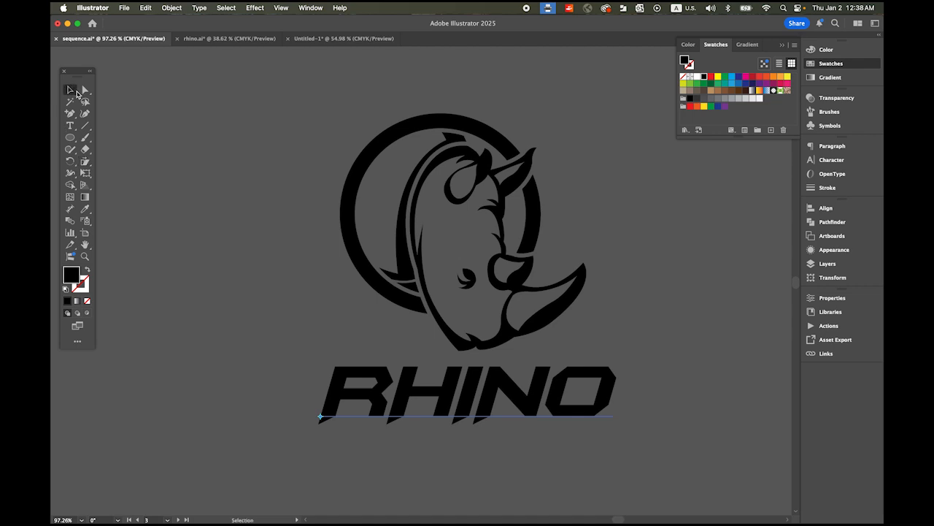
left_click_drag(481, 390, 460, 383)
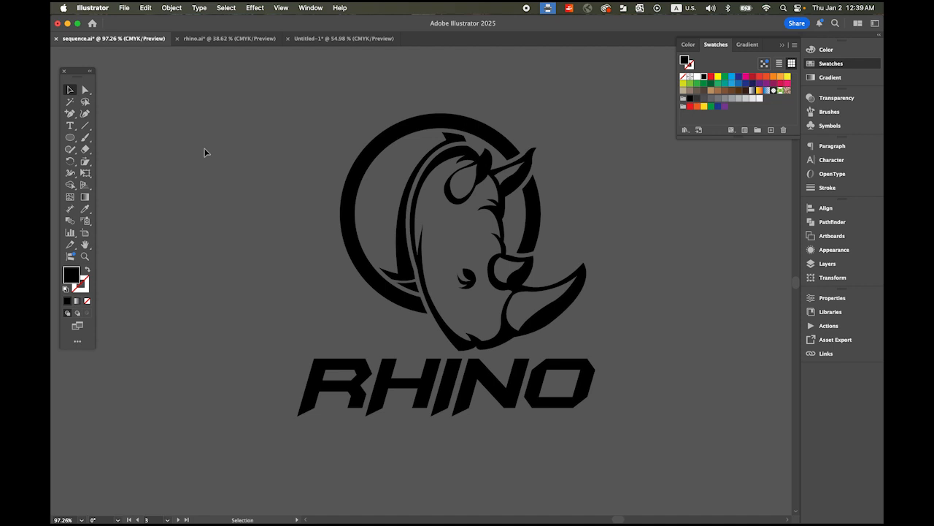
Step: Examine the finished logo alongside the full-body rhino artwork on the neighbouring artboards
key("super+space")
left_click_drag(434, 263, 323, 230)
left_click_drag(387, 246, 604, 247)
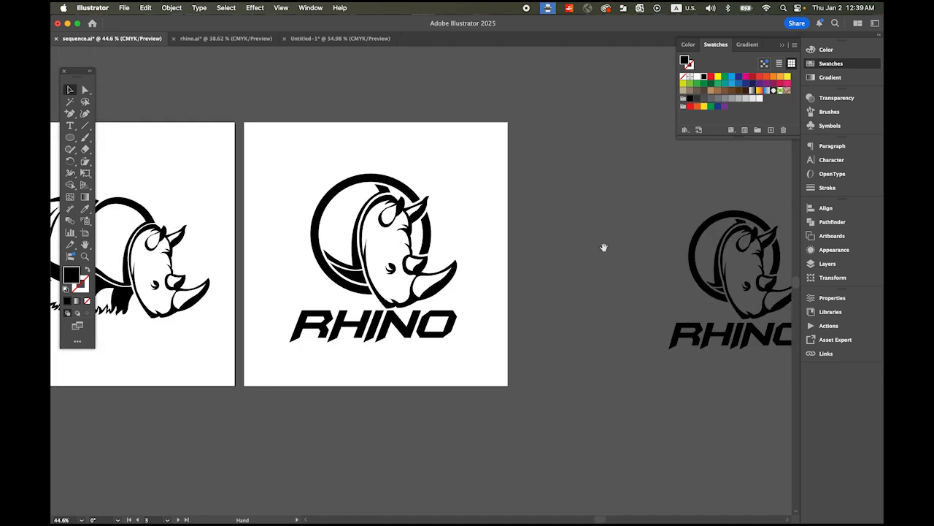
left_click_drag(354, 266, 556, 281)
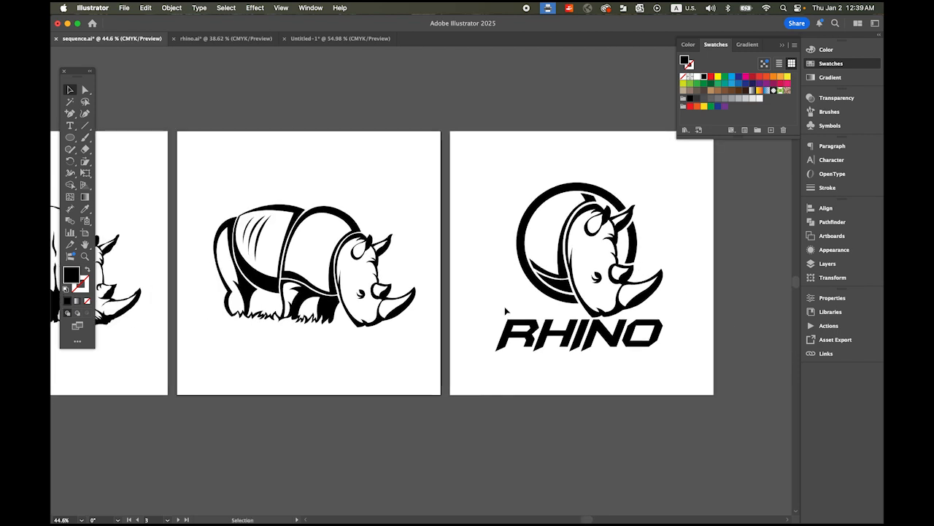